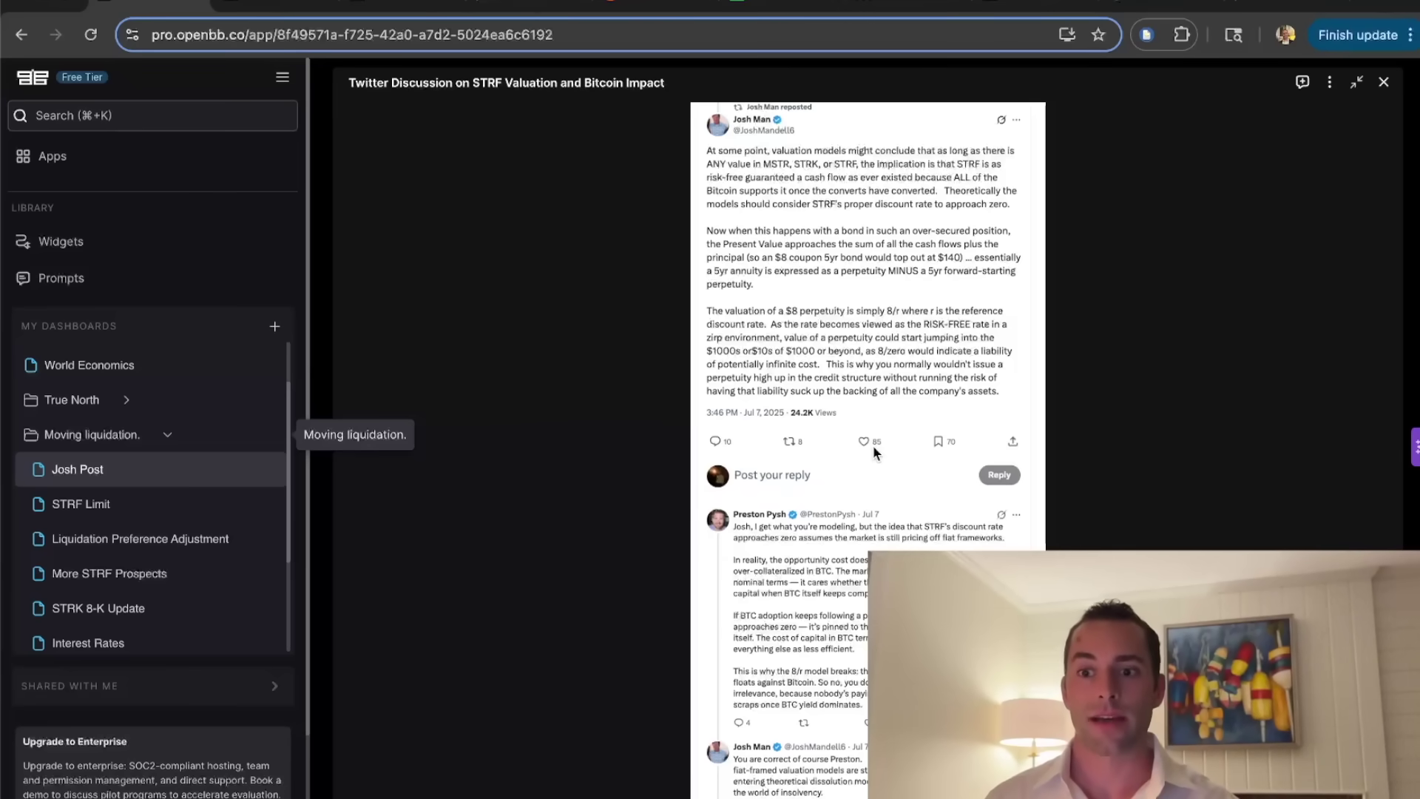
# Open the STRF Limit dashboard to view the perpetuity valuation notes and 3D STRF valuation chart.
pyautogui.scroll(-2, 873, 448)
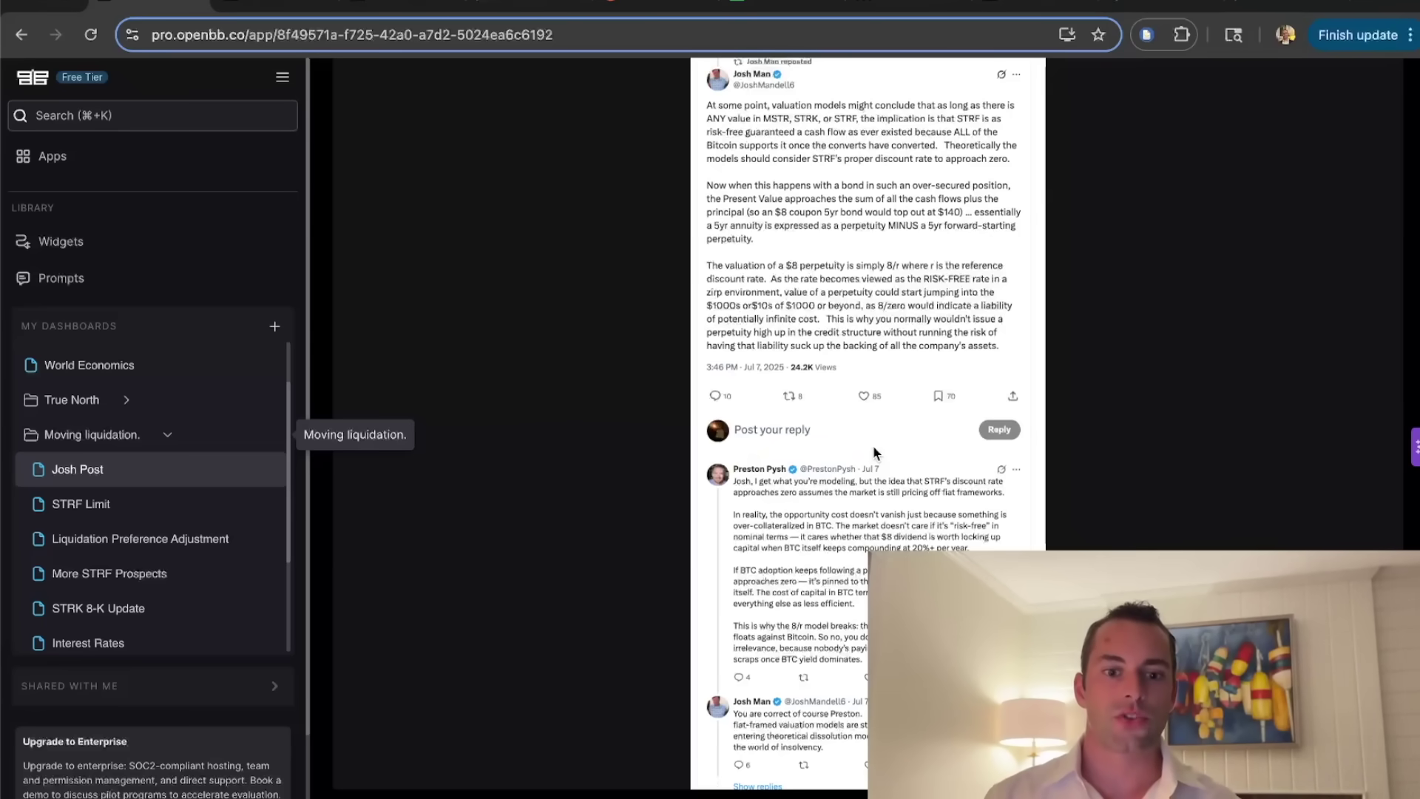
pyautogui.click(191, 511)
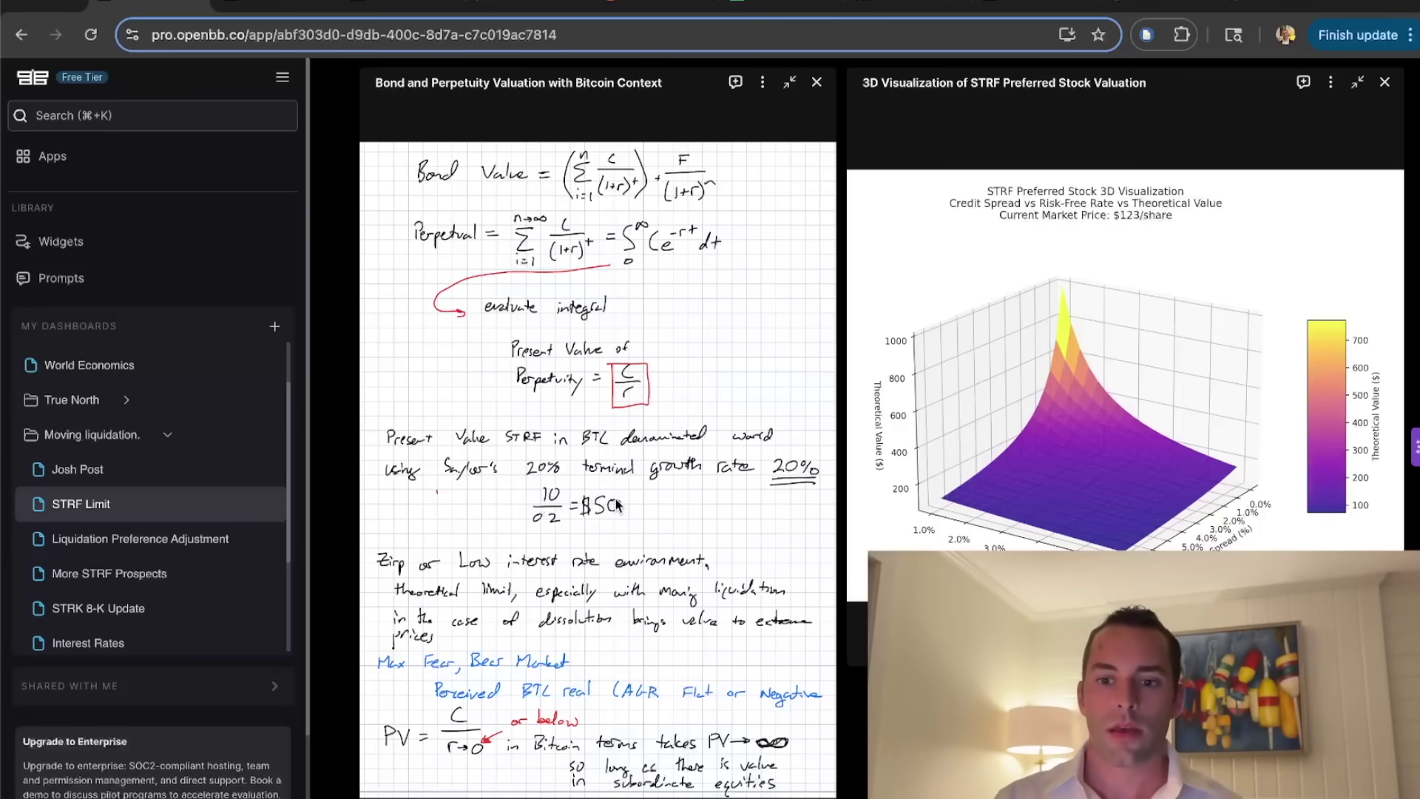
# Scroll the sidebar dashboard list down to reach Liquidation Preference Adjustment.
pyautogui.scroll(-1, 602, 528)
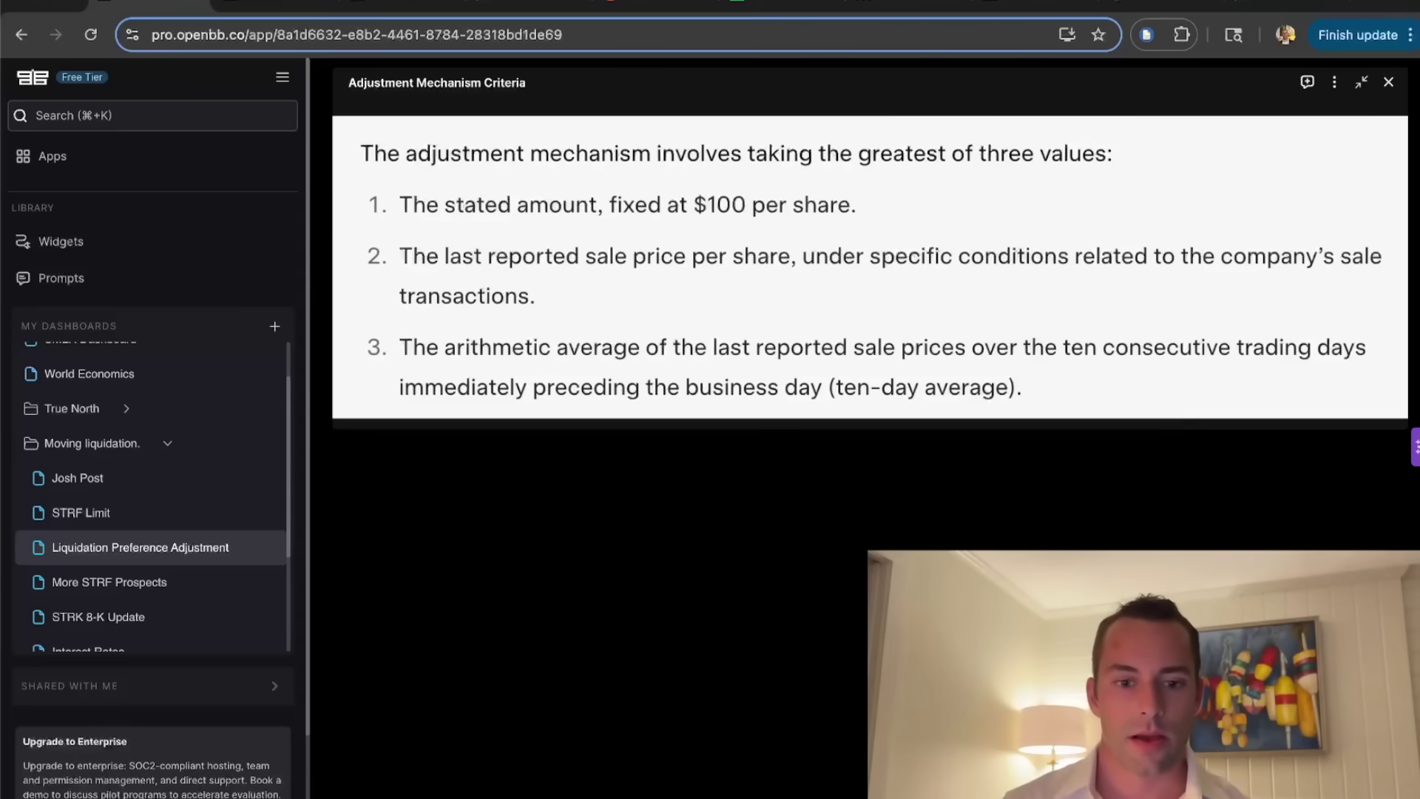
# Open More STRF Prospects under Moving liquidation to show its prospectus excerpt widgets.
pyautogui.click(266, 582)
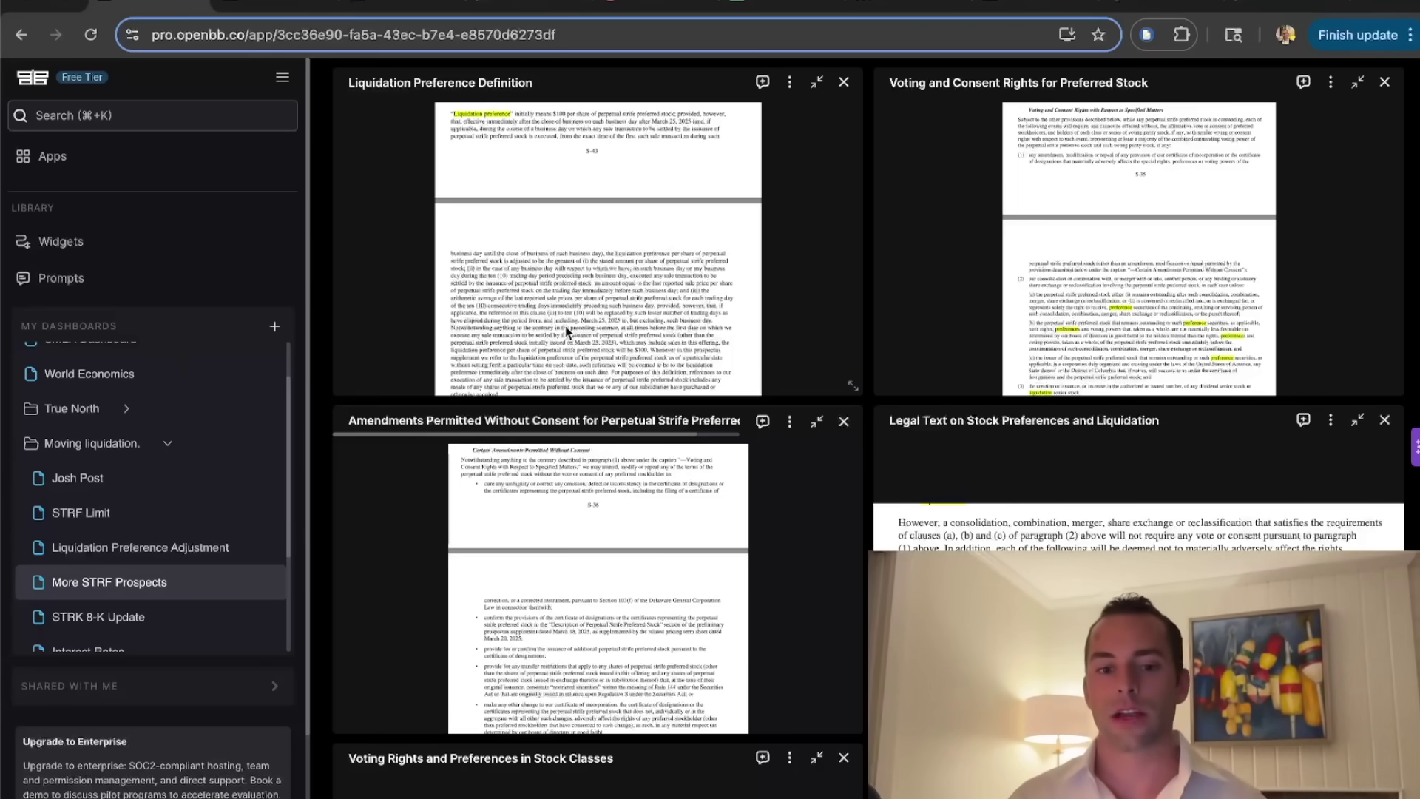
# Scroll down to the voting rights and preferences text, then open STRK 8-K Update.
pyautogui.scroll(-4, 850, 415)
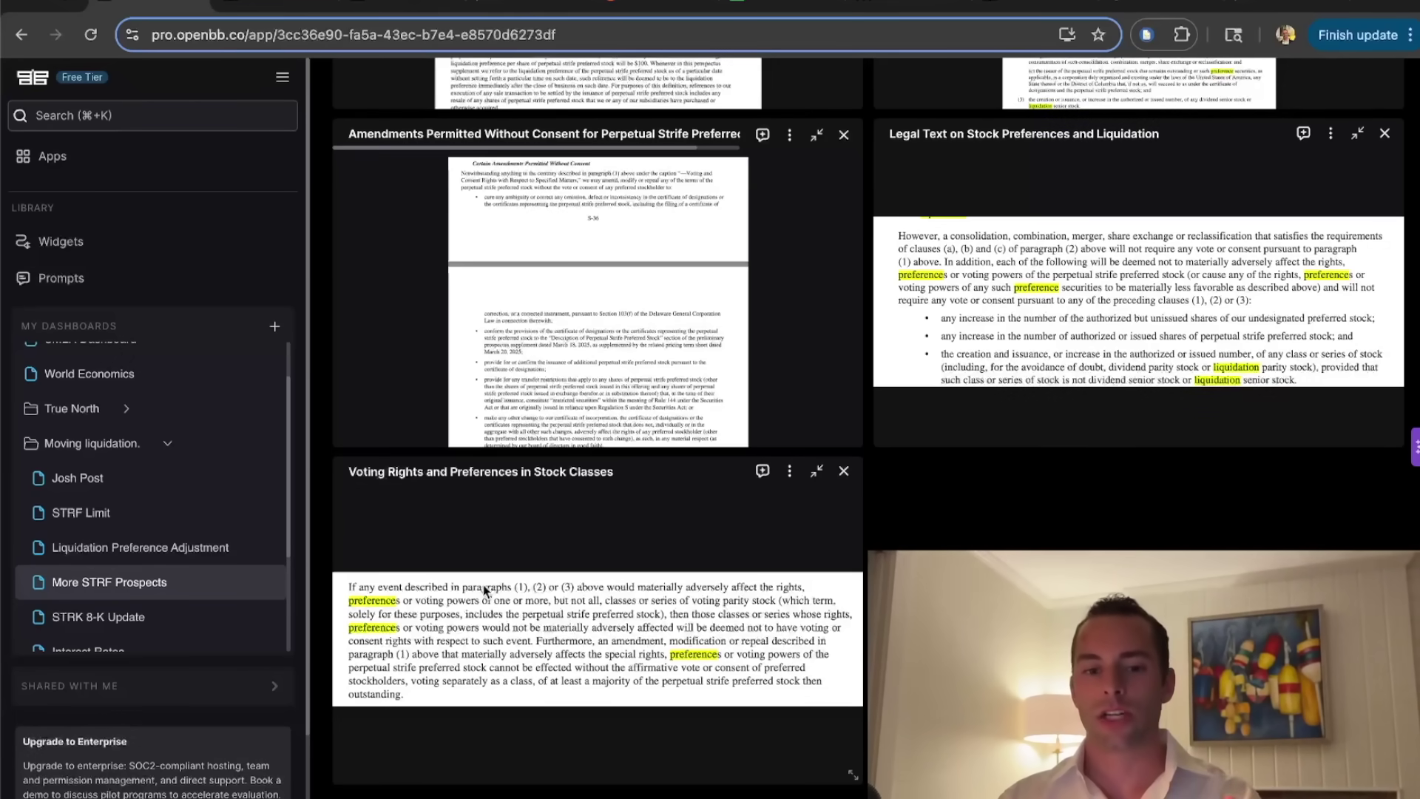
pyautogui.click(207, 628)
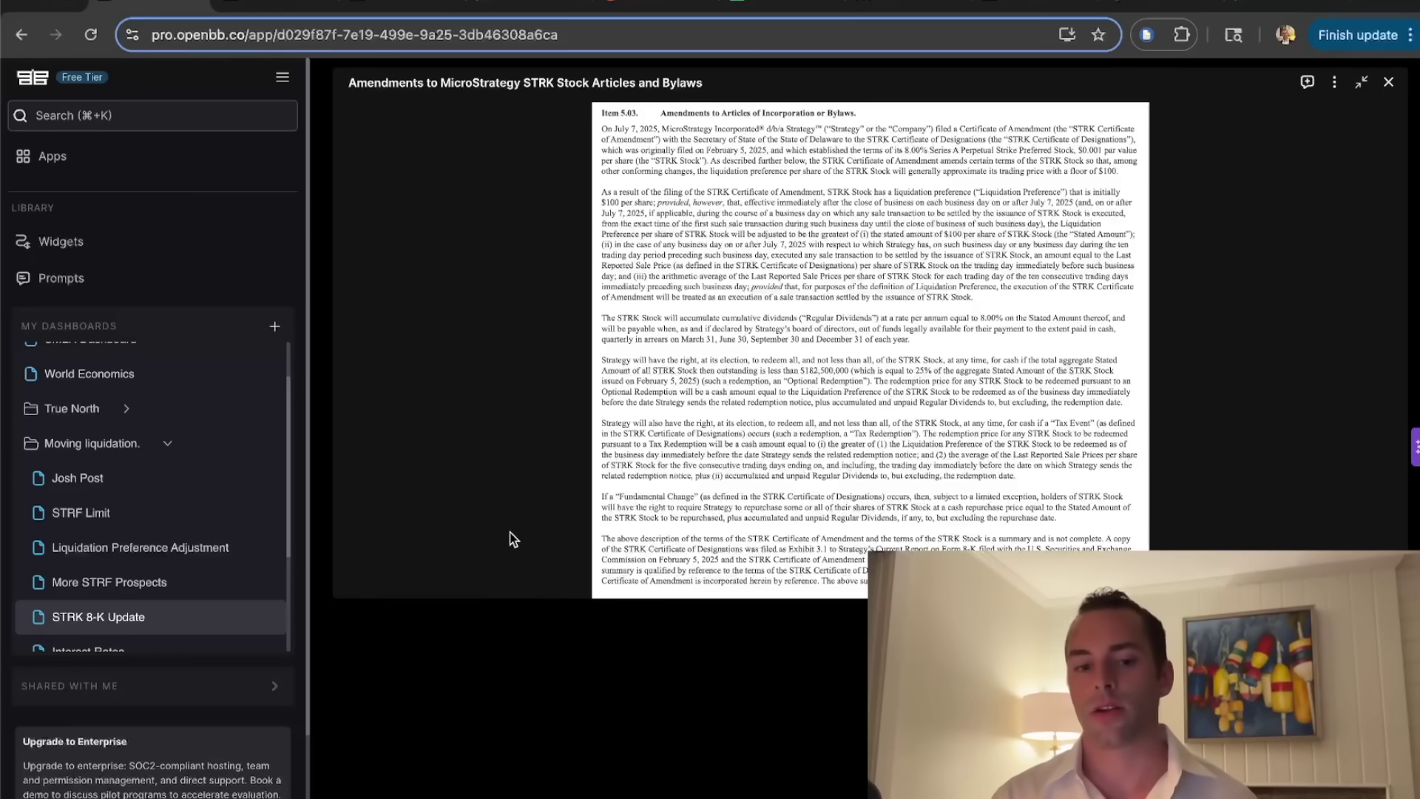
# Open the Interest Rates dashboard with the Federal Reserve 2025-2026 rate forecast chart.
pyautogui.scroll(-2, 148, 584)
pyautogui.click(89, 599)
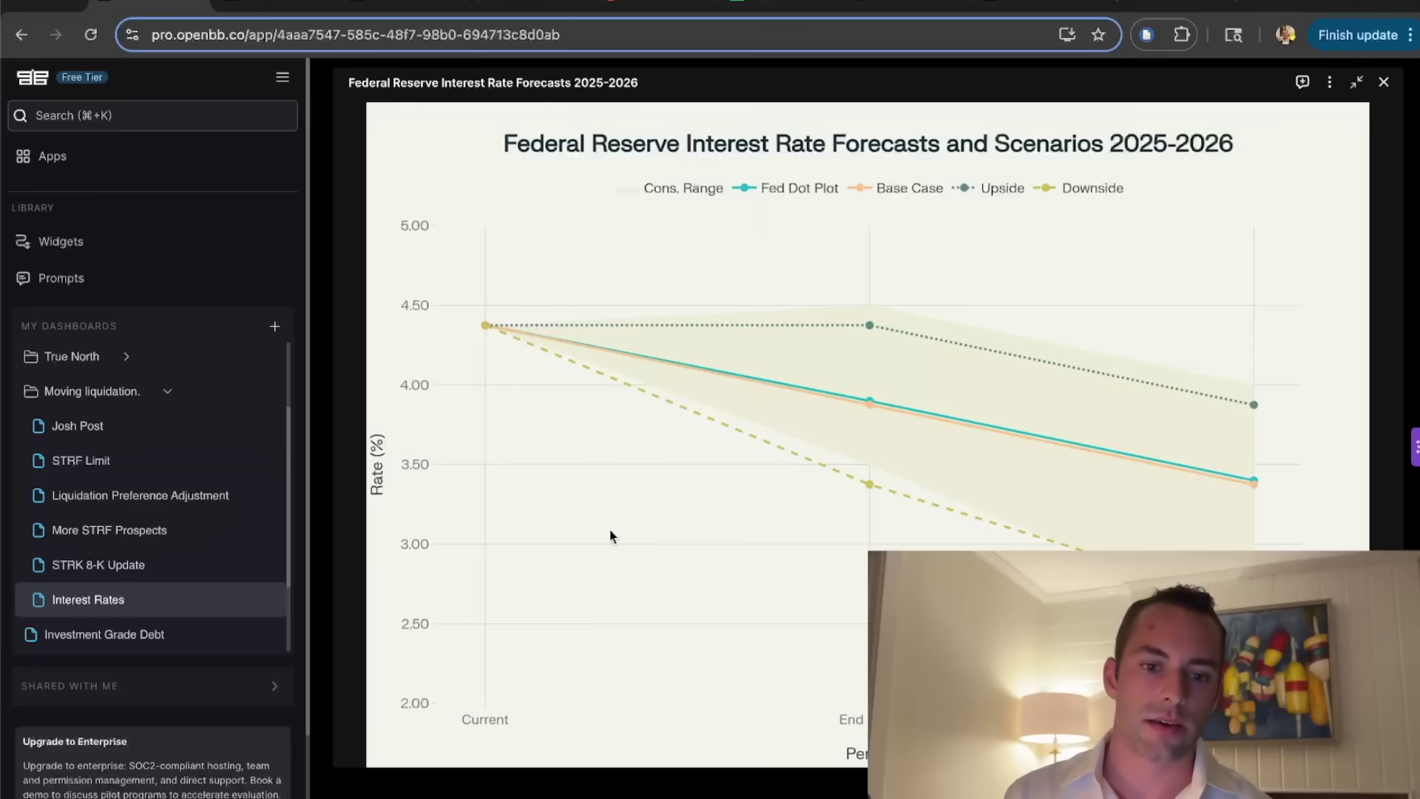
# Scroll the My Dashboards sidebar down toward Investment Grade Debt.
pyautogui.scroll(-1, 165, 592)
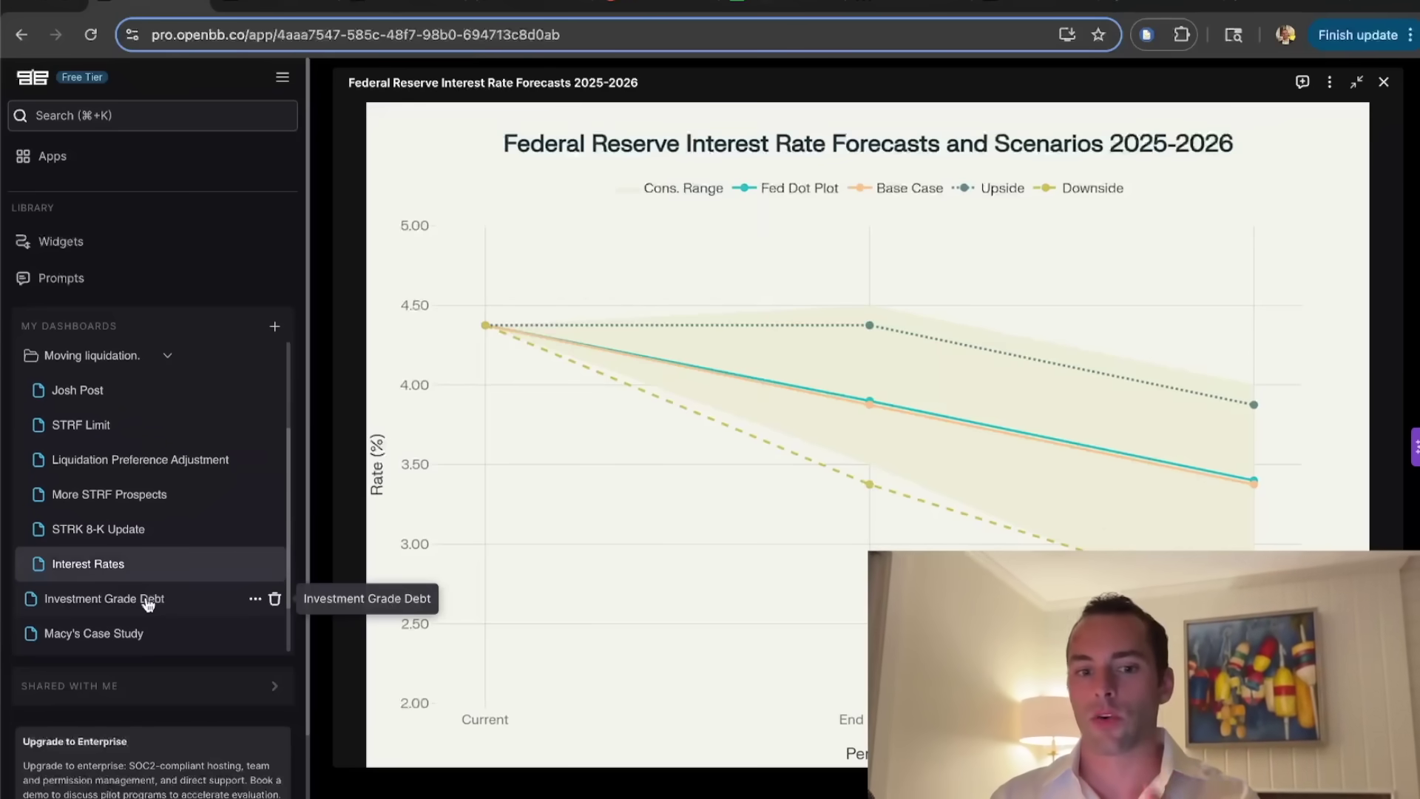
# Open the Investment Grade Debt dashboard and scroll through its credit ratings and spreads.
pyautogui.click(148, 600)
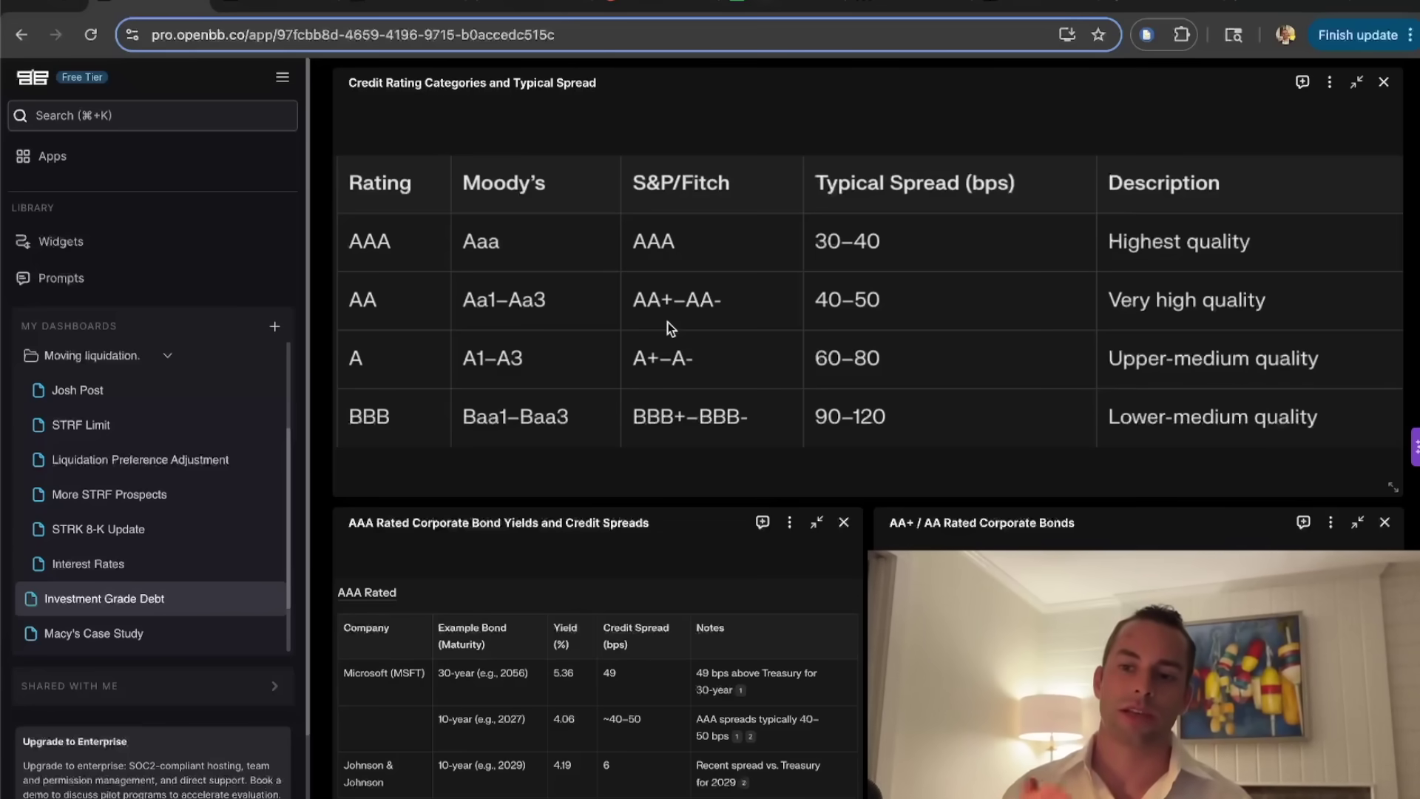
pyautogui.scroll(-1, 861, 484)
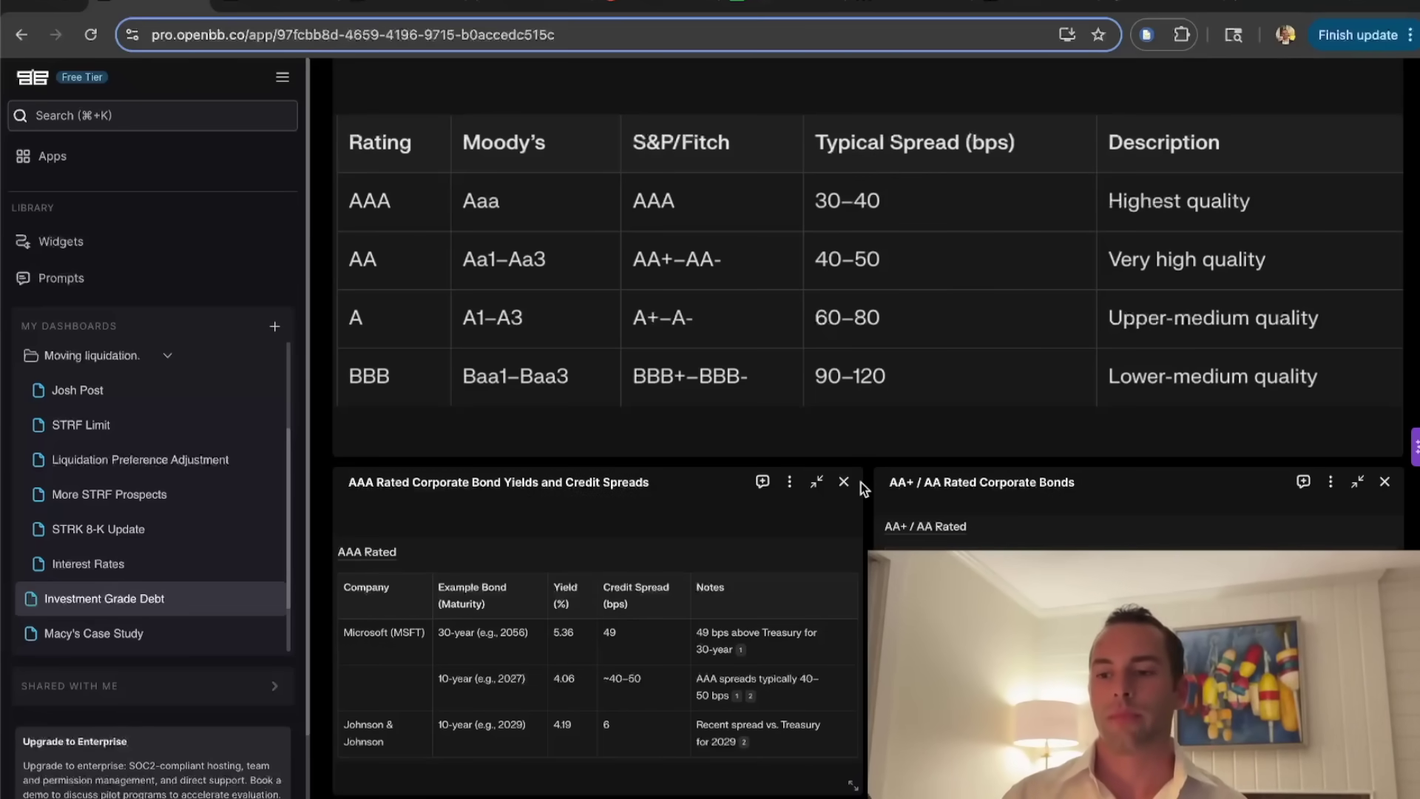
pyautogui.scroll(-3, 880, 485)
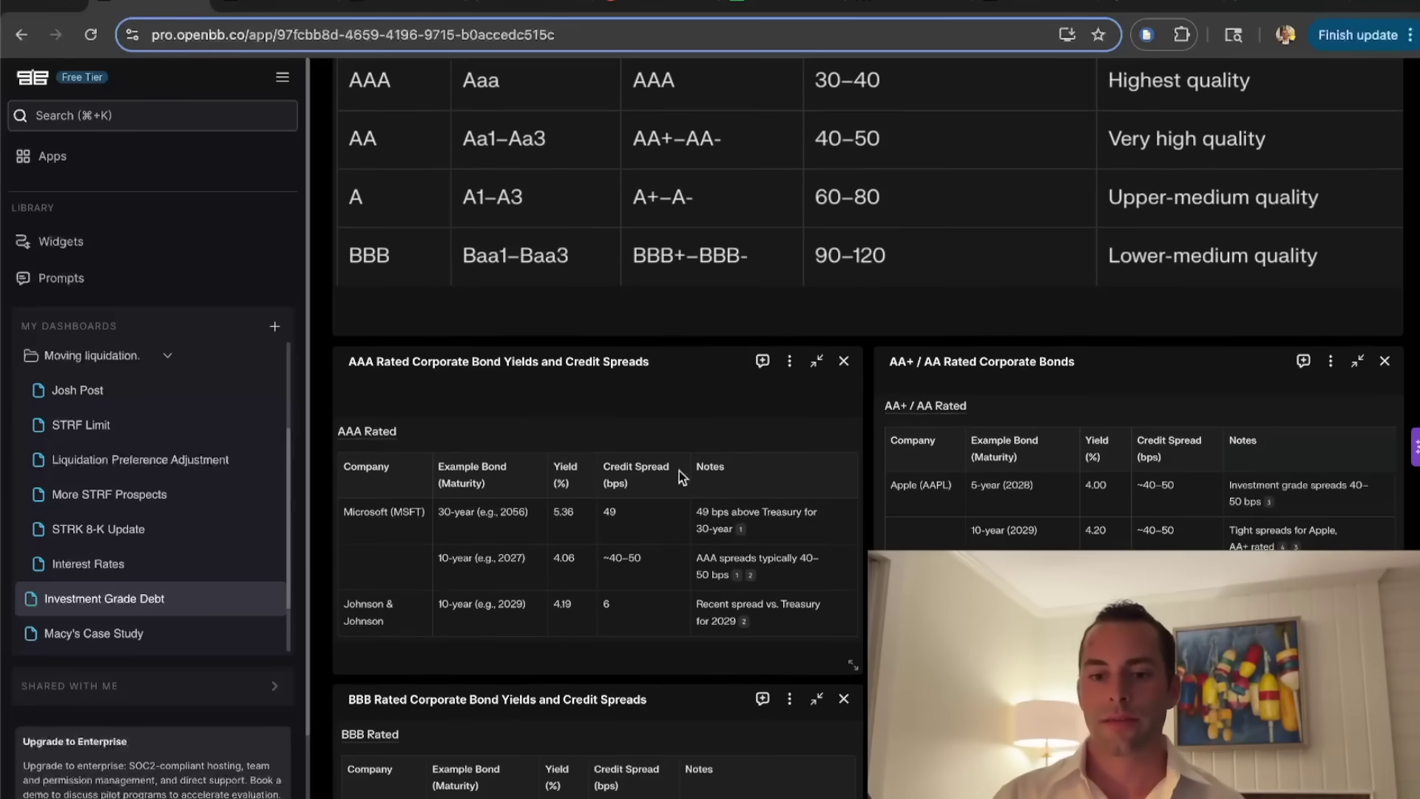
pyautogui.scroll(-2, 681, 471)
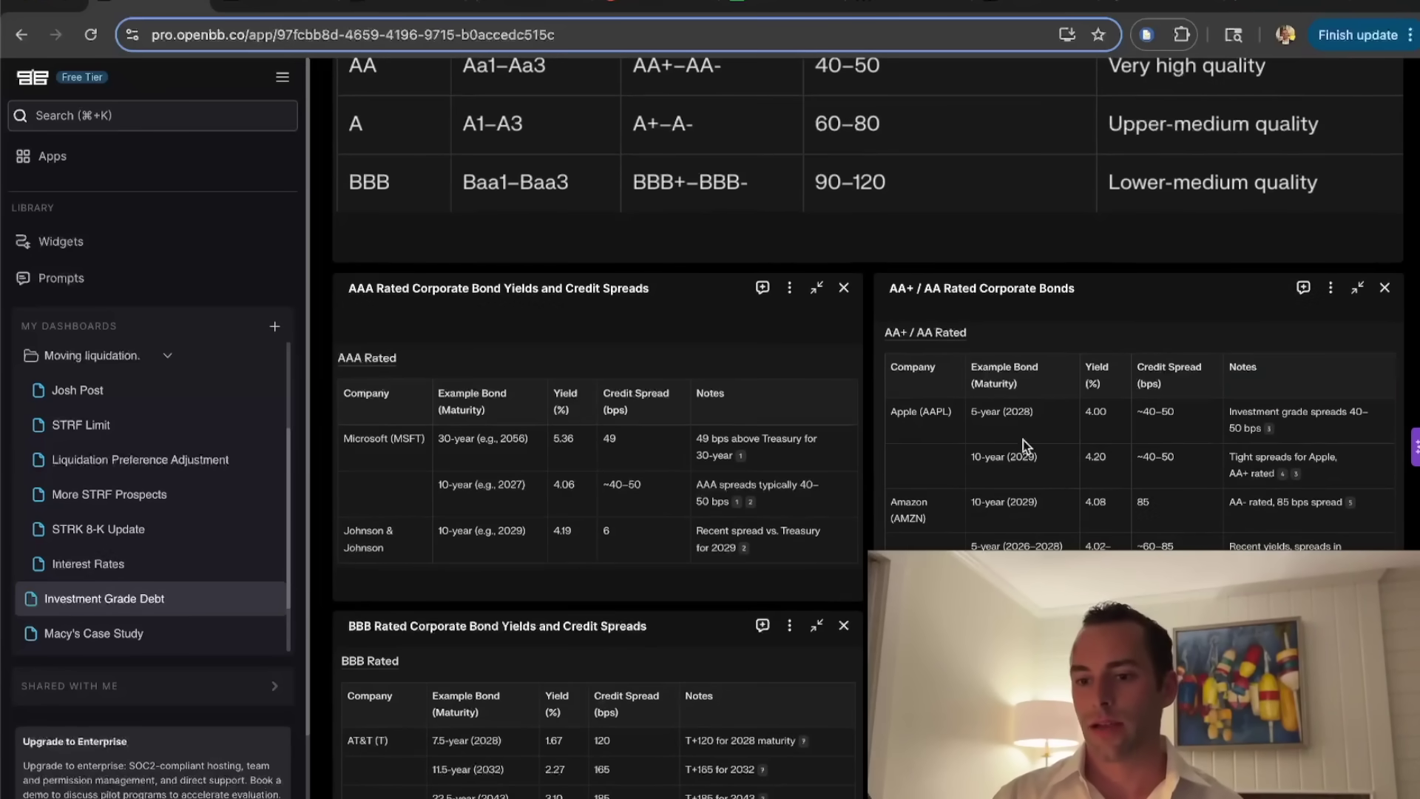
pyautogui.scroll(-4, 814, 527)
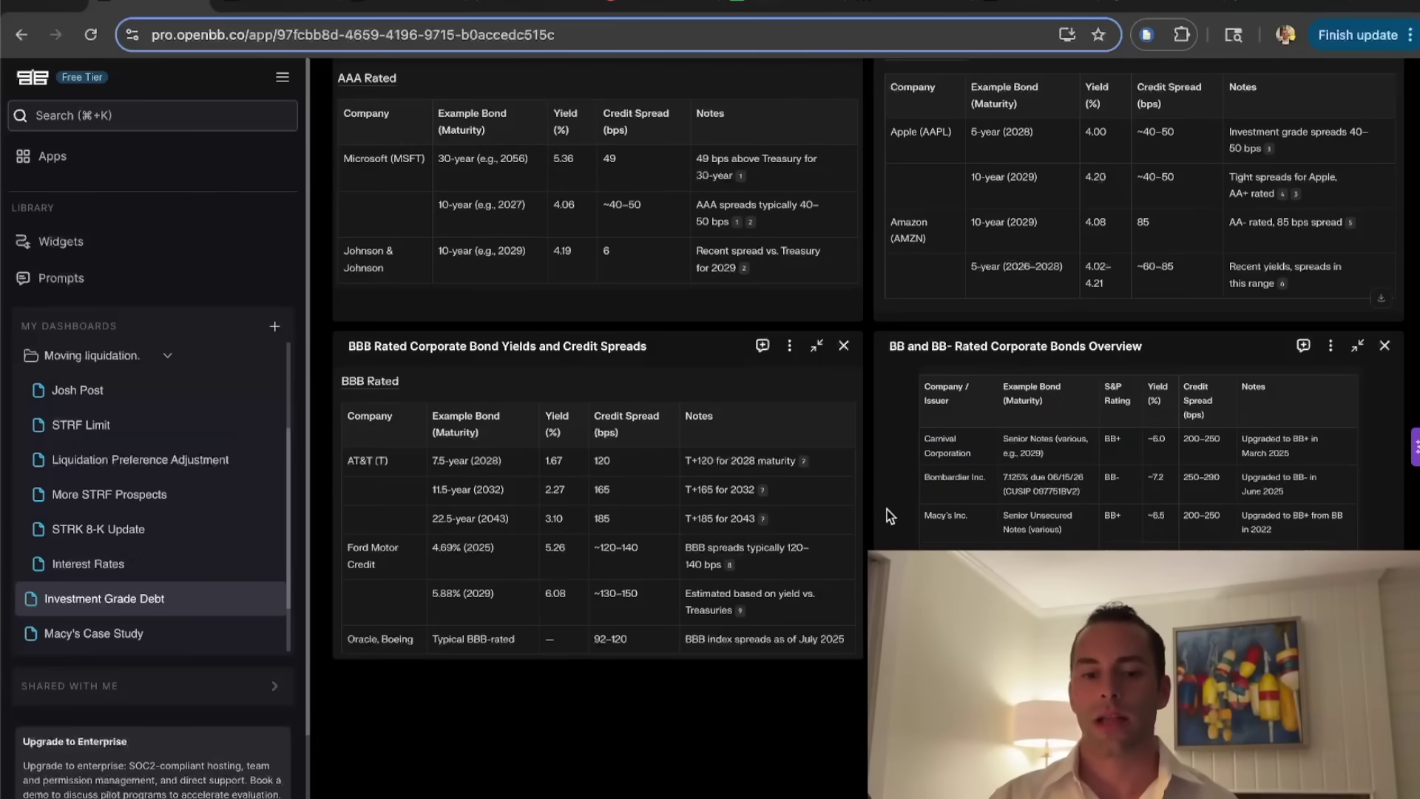
pyautogui.scroll(1, 969, 546)
pyautogui.scroll(1, 968, 545)
pyautogui.scroll(1, 969, 546)
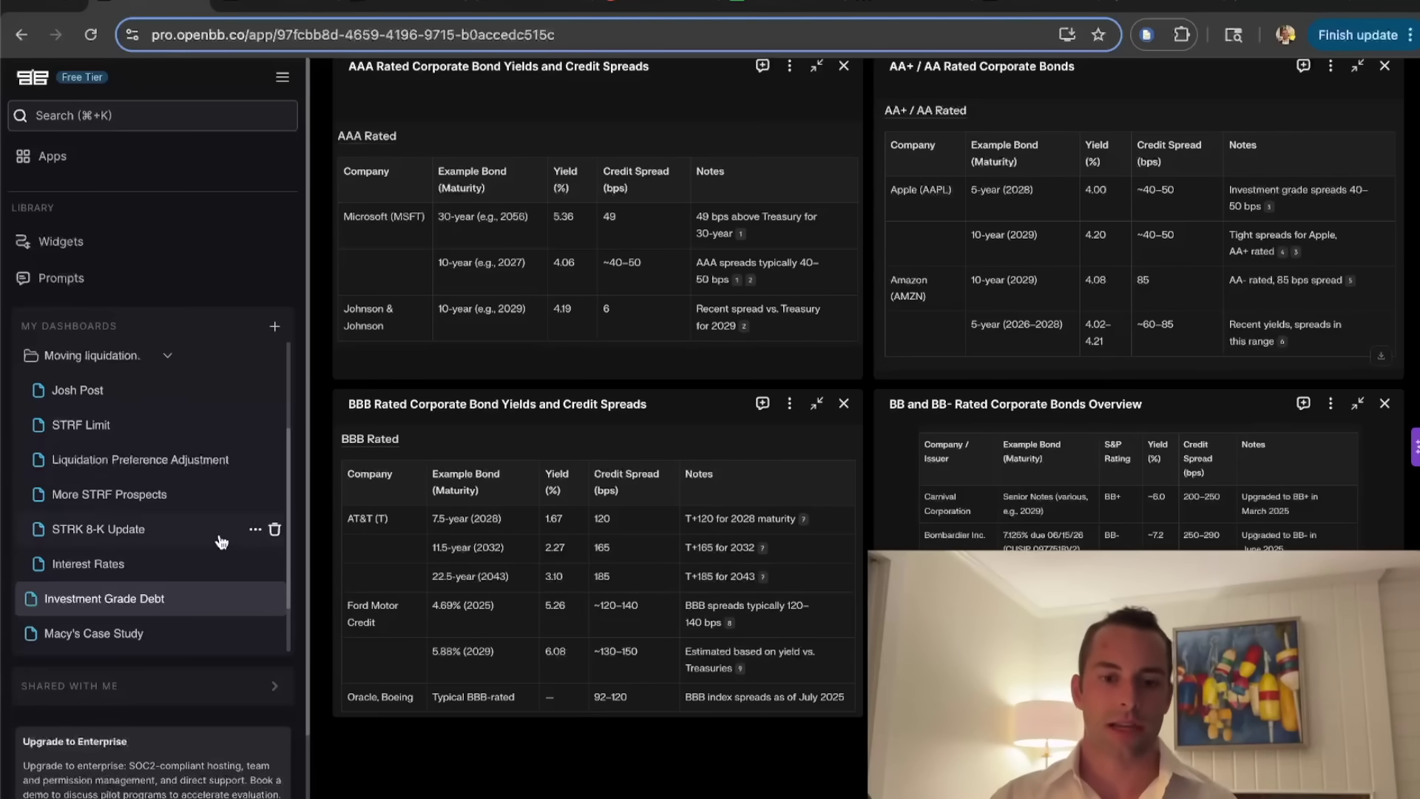
# Open the Macy's Case Study dashboard with its income statement and guarantor financials.
pyautogui.scroll(-2, 222, 542)
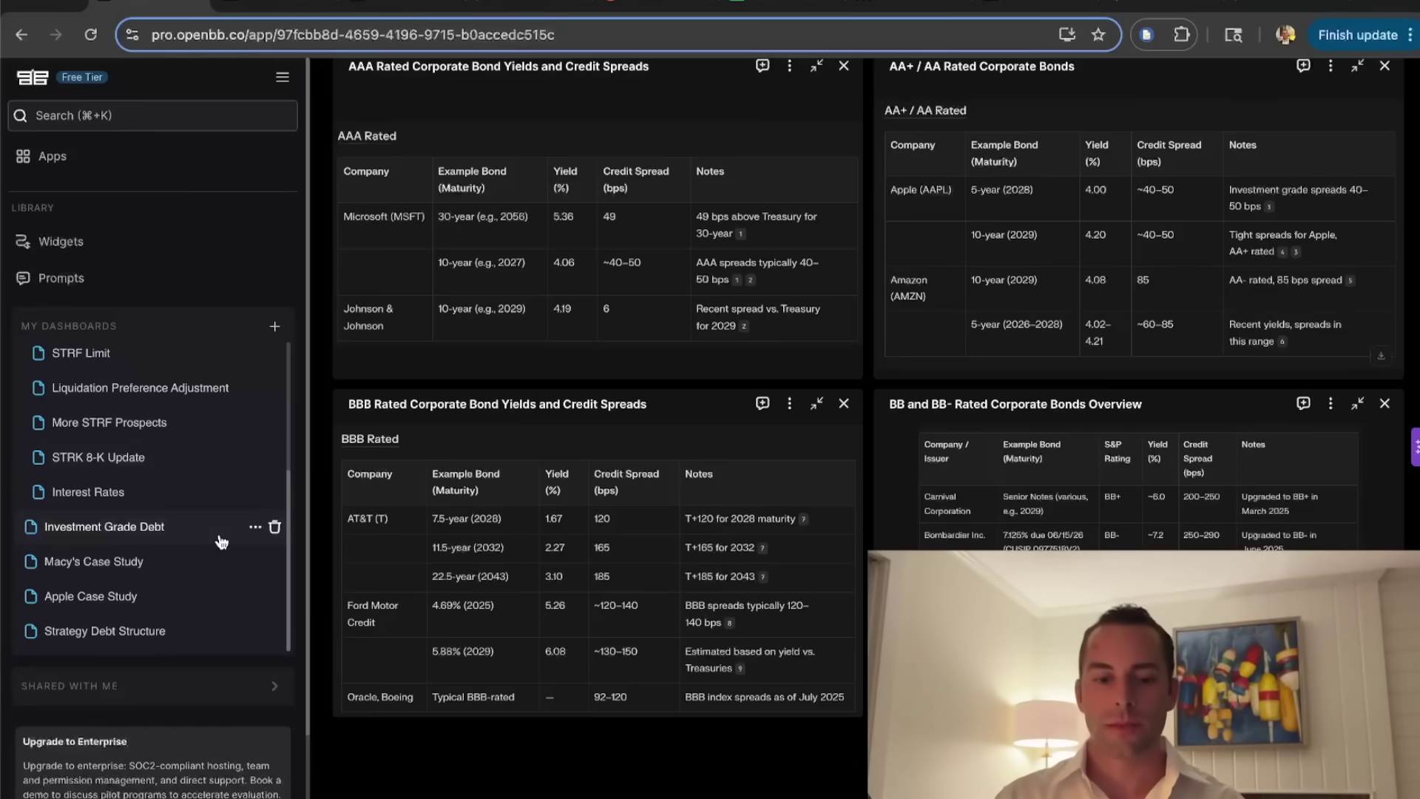
pyautogui.click(195, 538)
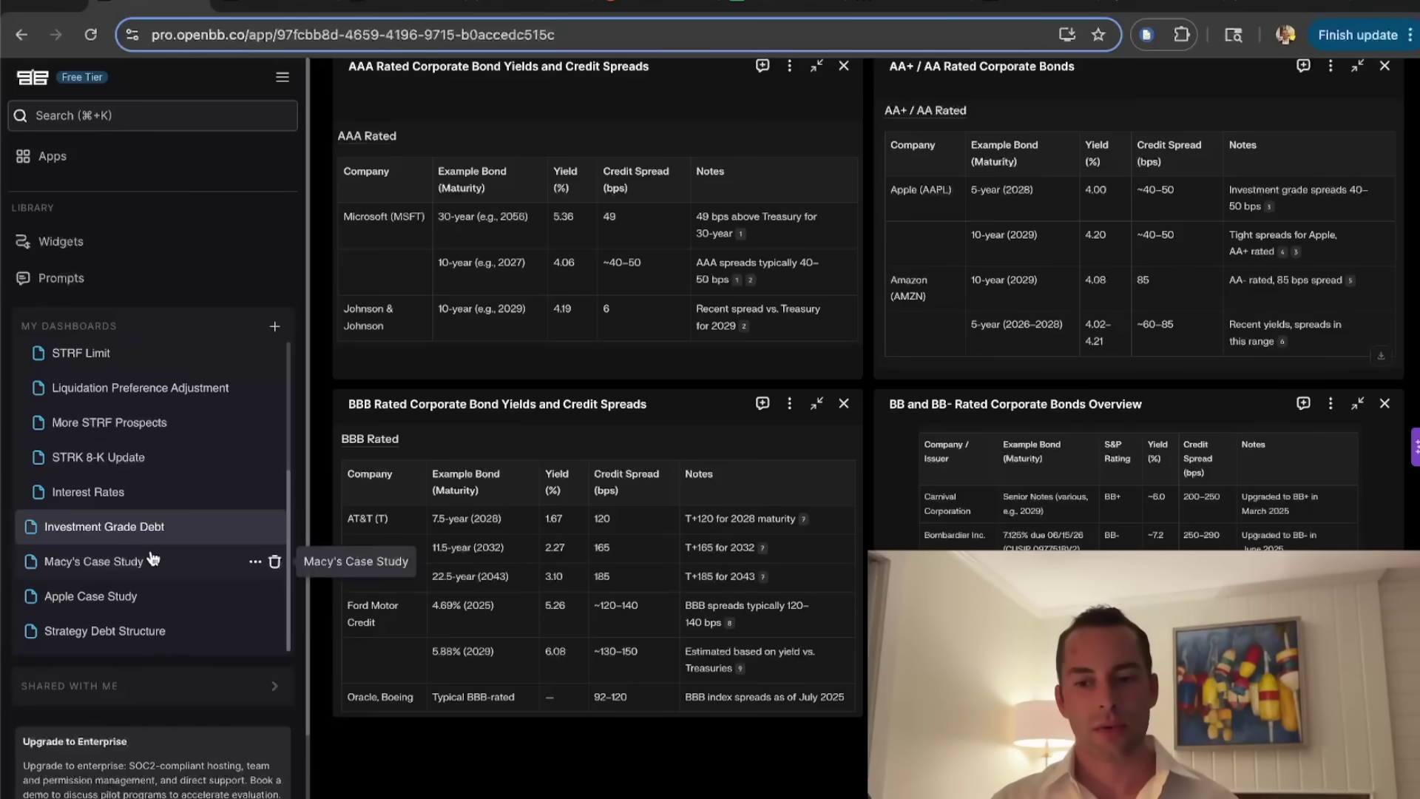
pyautogui.click(152, 559)
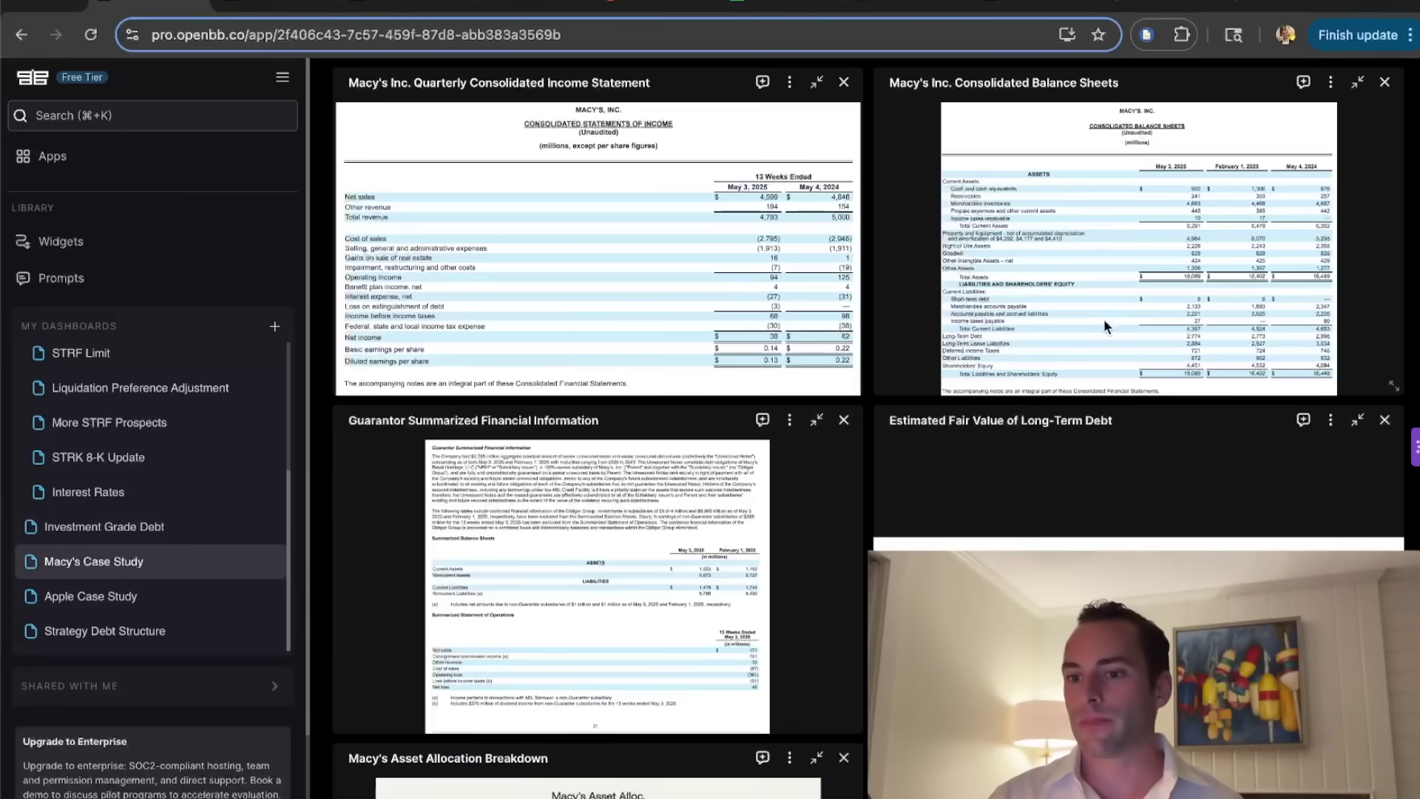
pyautogui.scroll(5, 1177, 331)
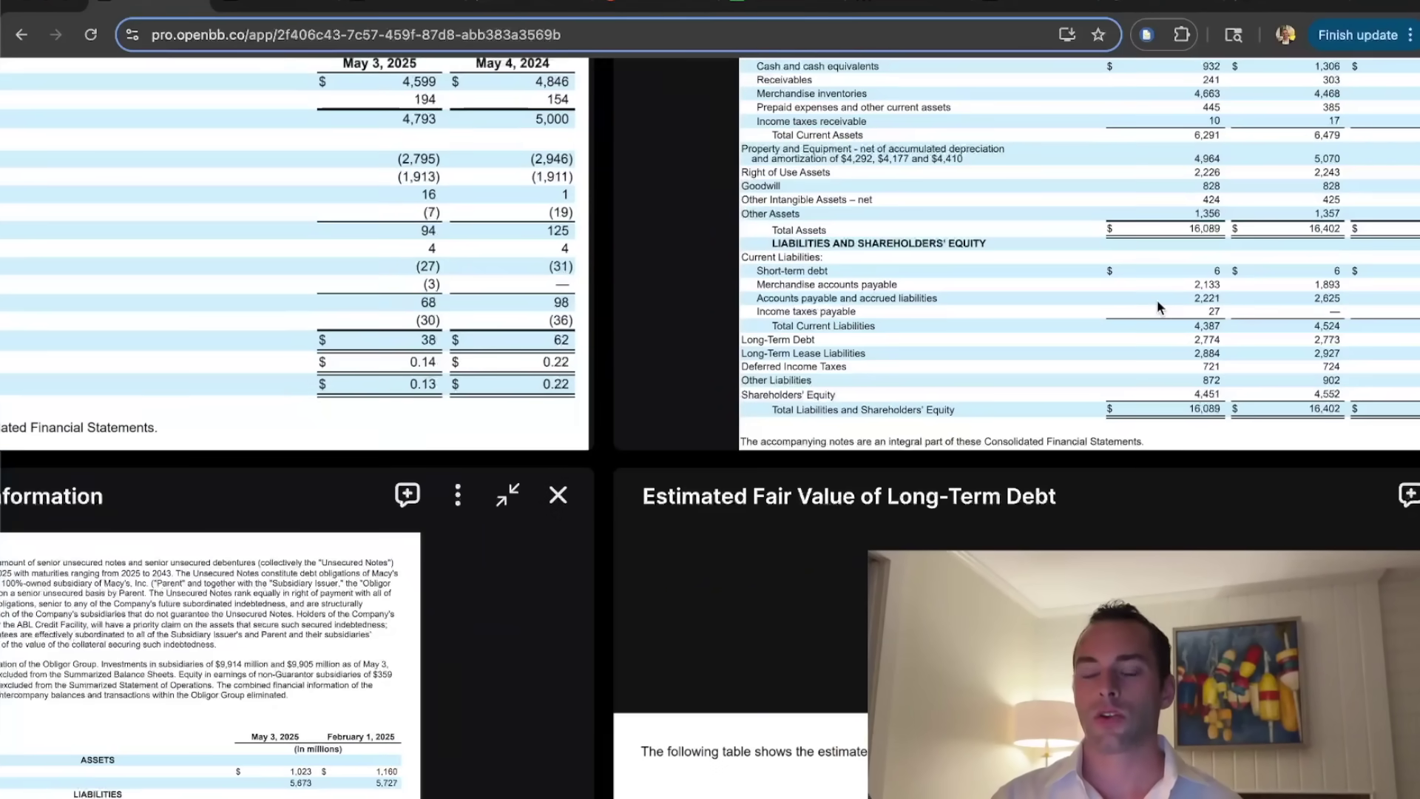
pyautogui.scroll(-1, 1098, 250)
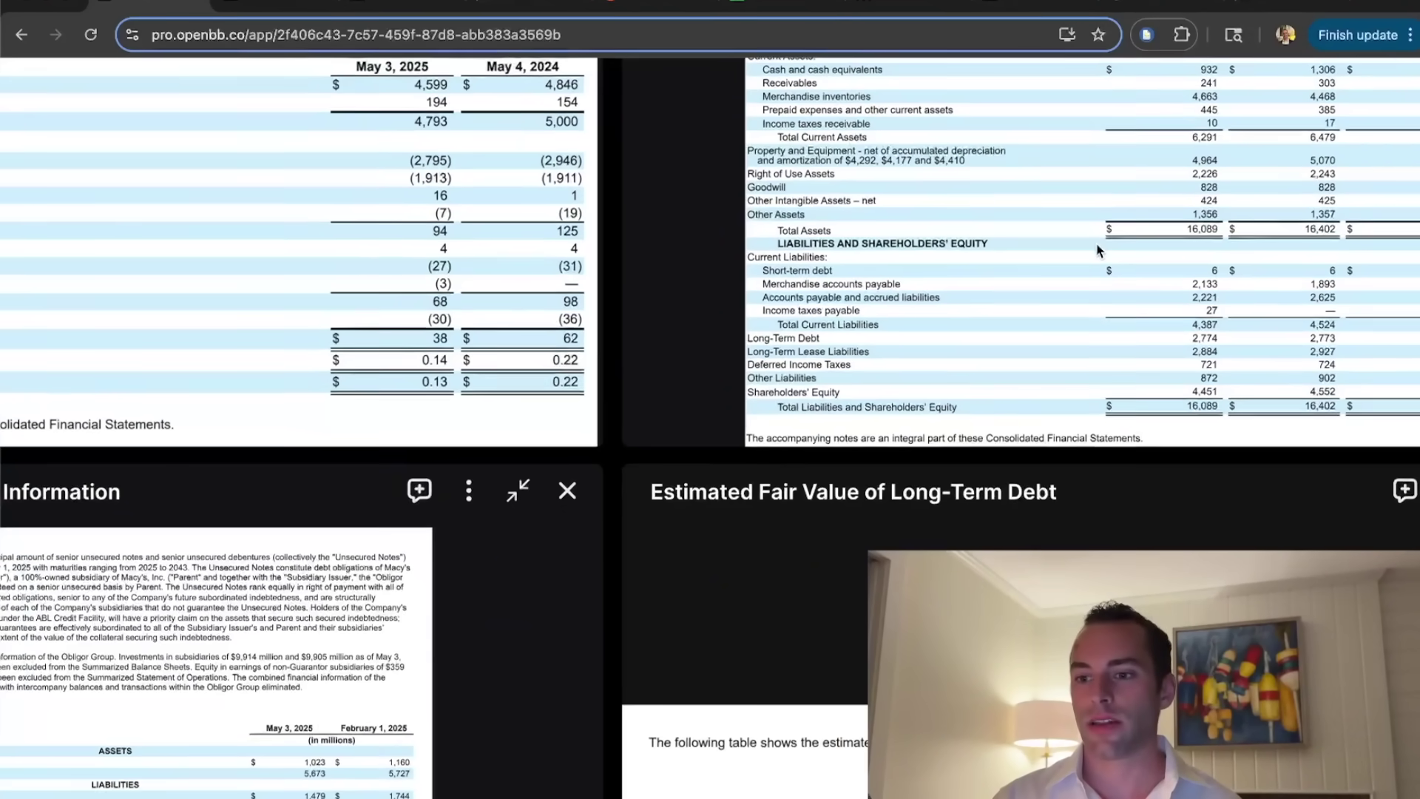
pyautogui.scroll(-4, 1098, 249)
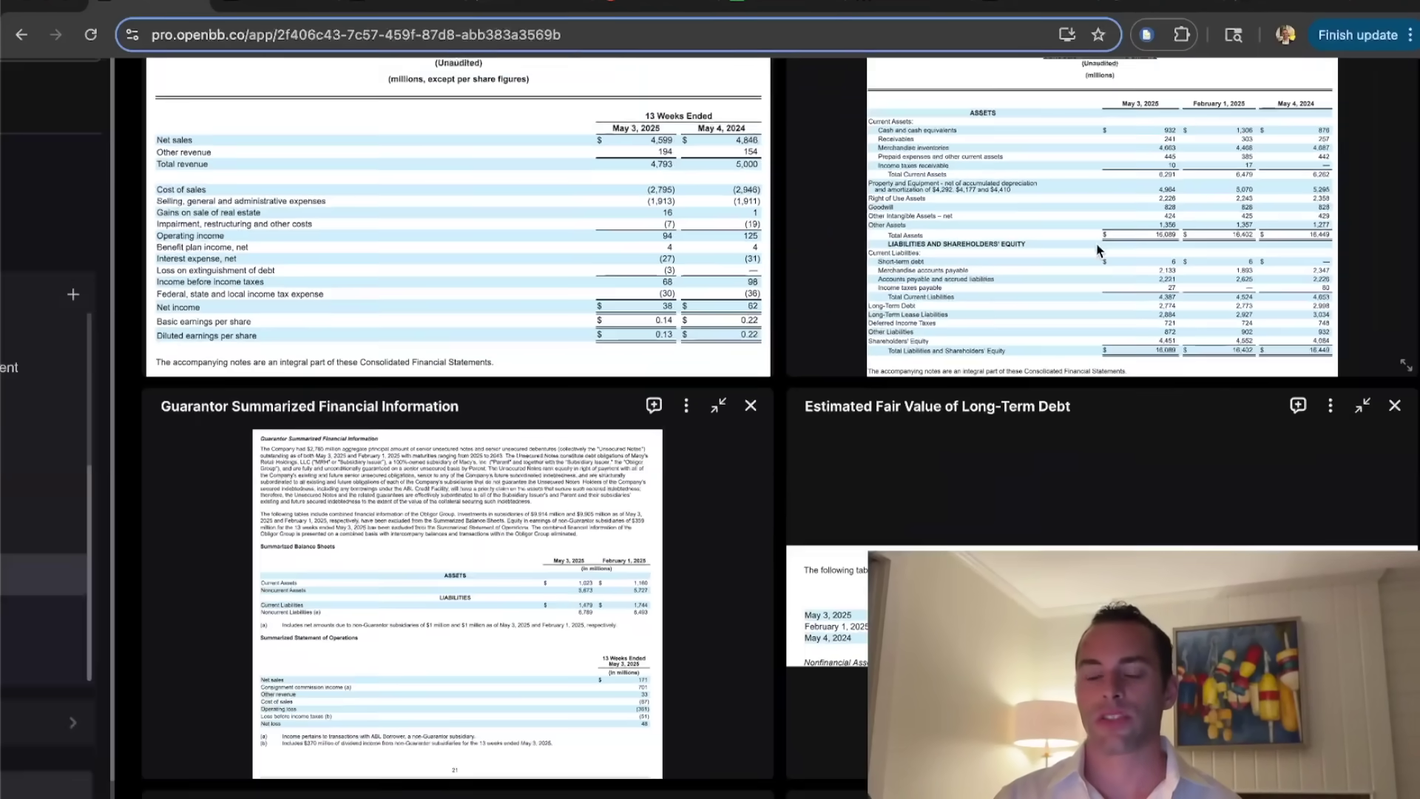
pyautogui.scroll(-4, 318, 515)
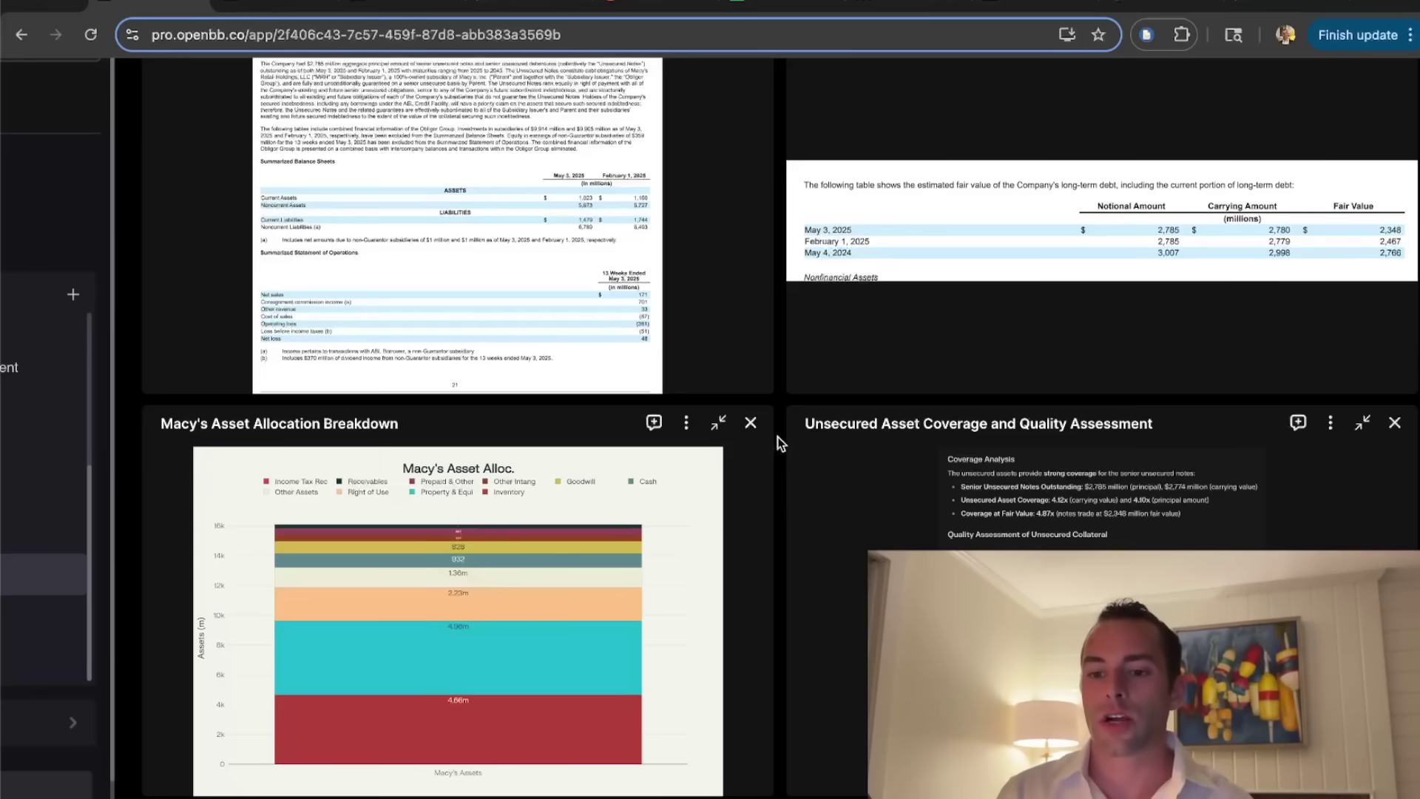
pyautogui.scroll(-5, 781, 444)
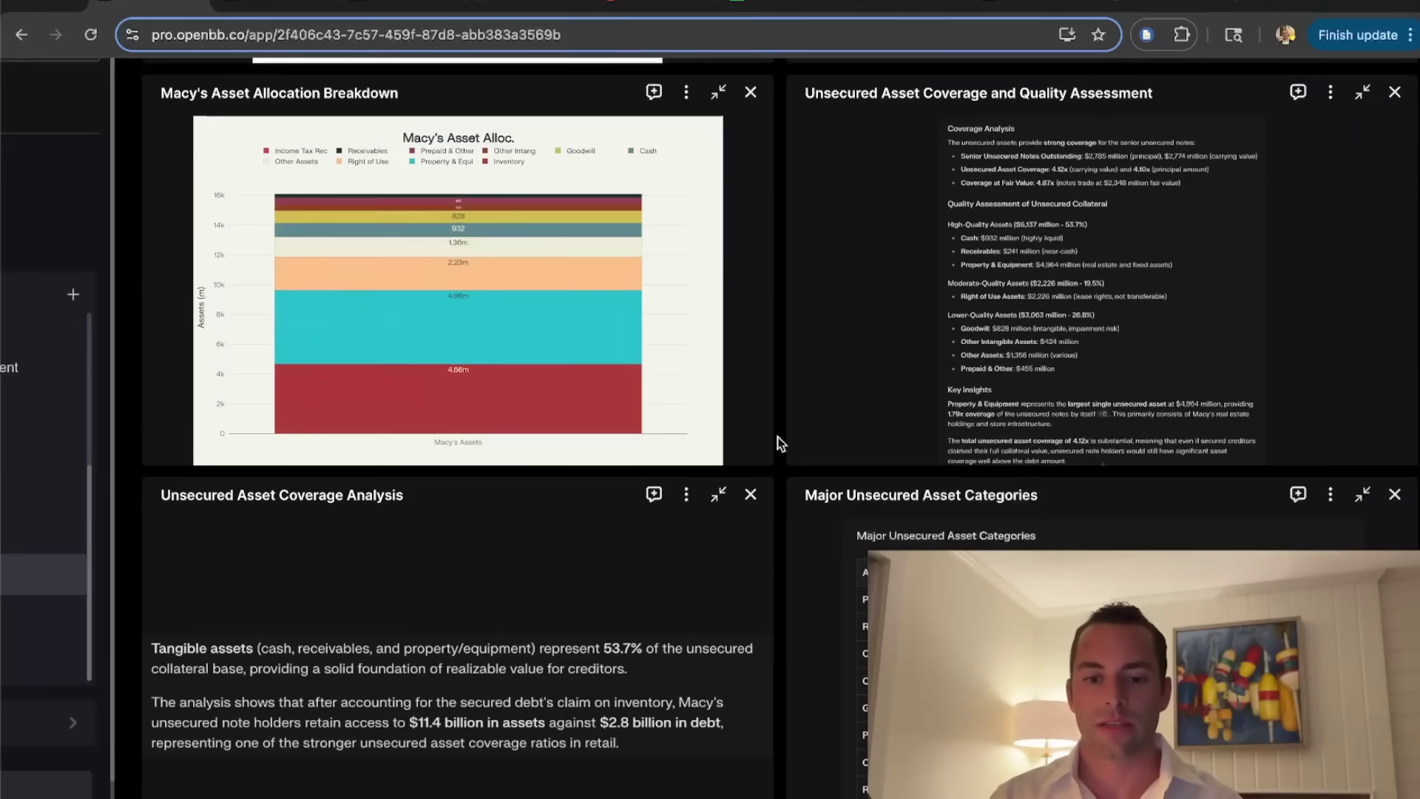
pyautogui.scroll(6, 781, 444)
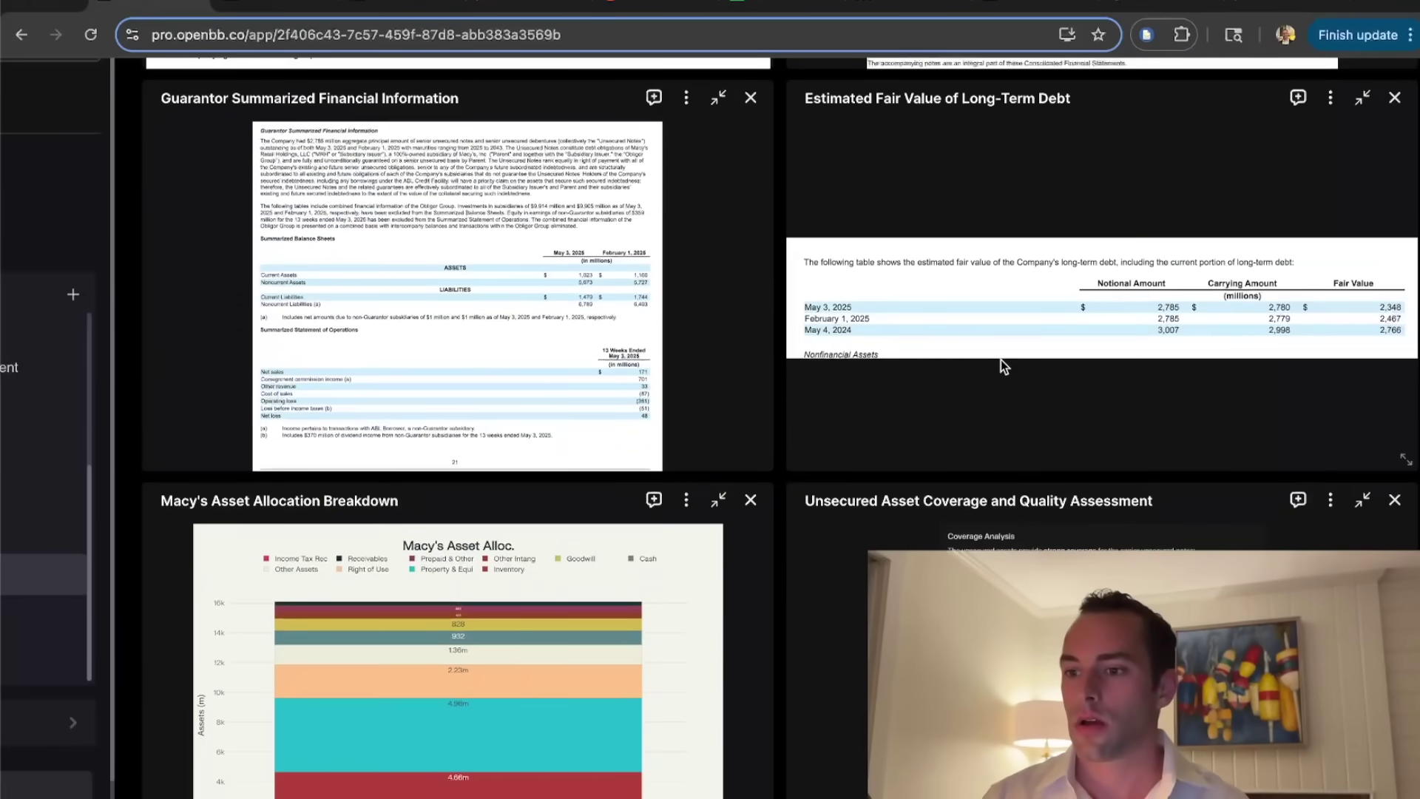
pyautogui.scroll(3, 1000, 359)
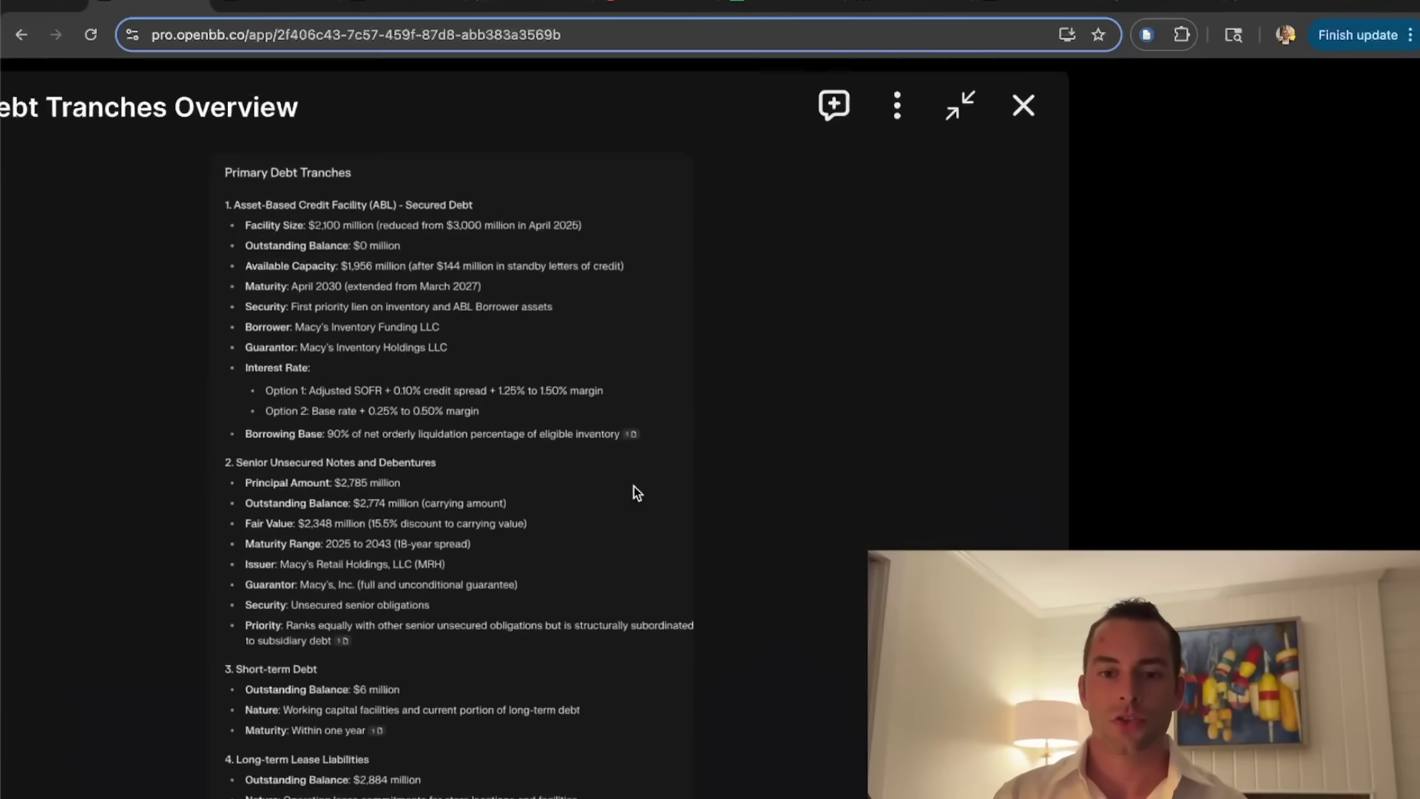
pyautogui.scroll(2, 633, 486)
pyautogui.scroll(-1, 633, 486)
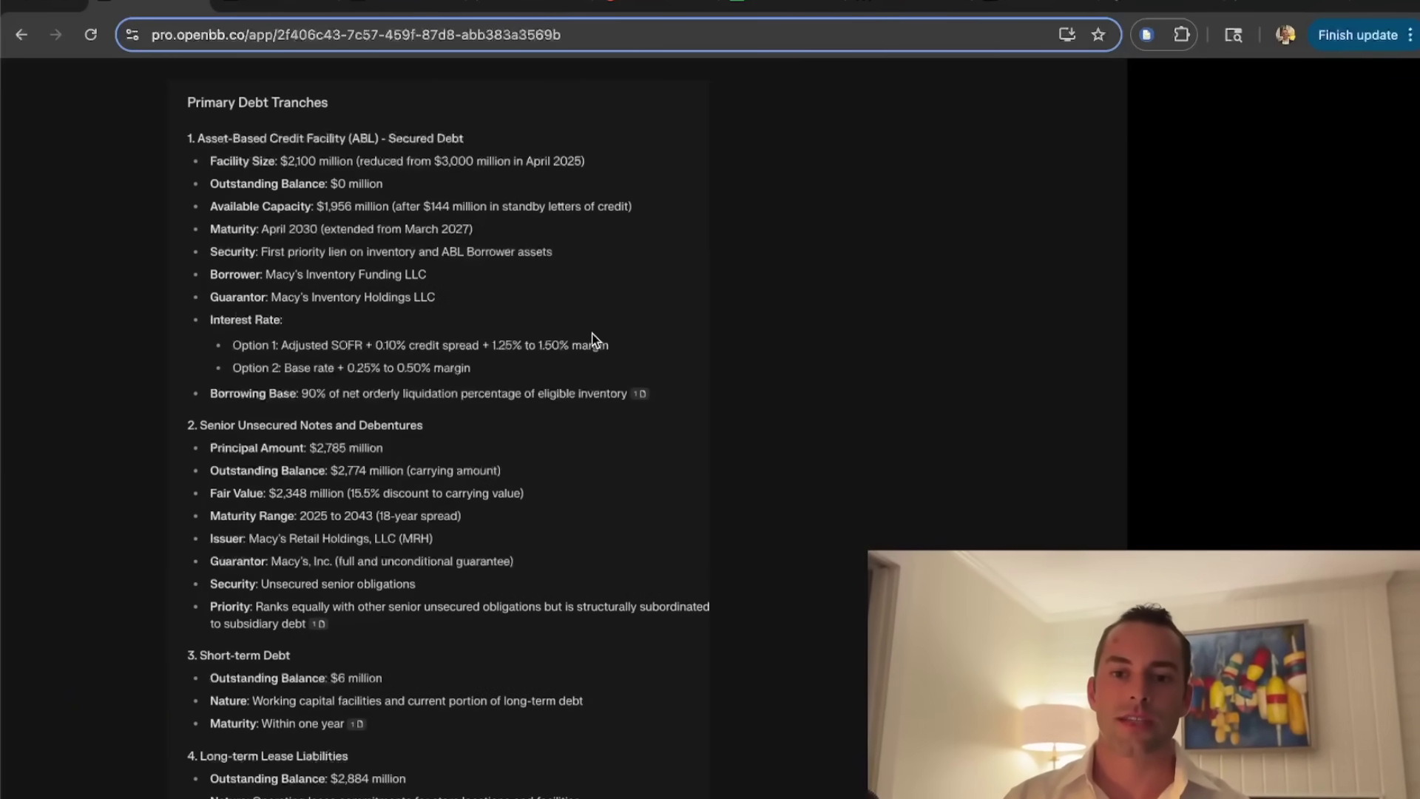
pyautogui.scroll(-2, 592, 340)
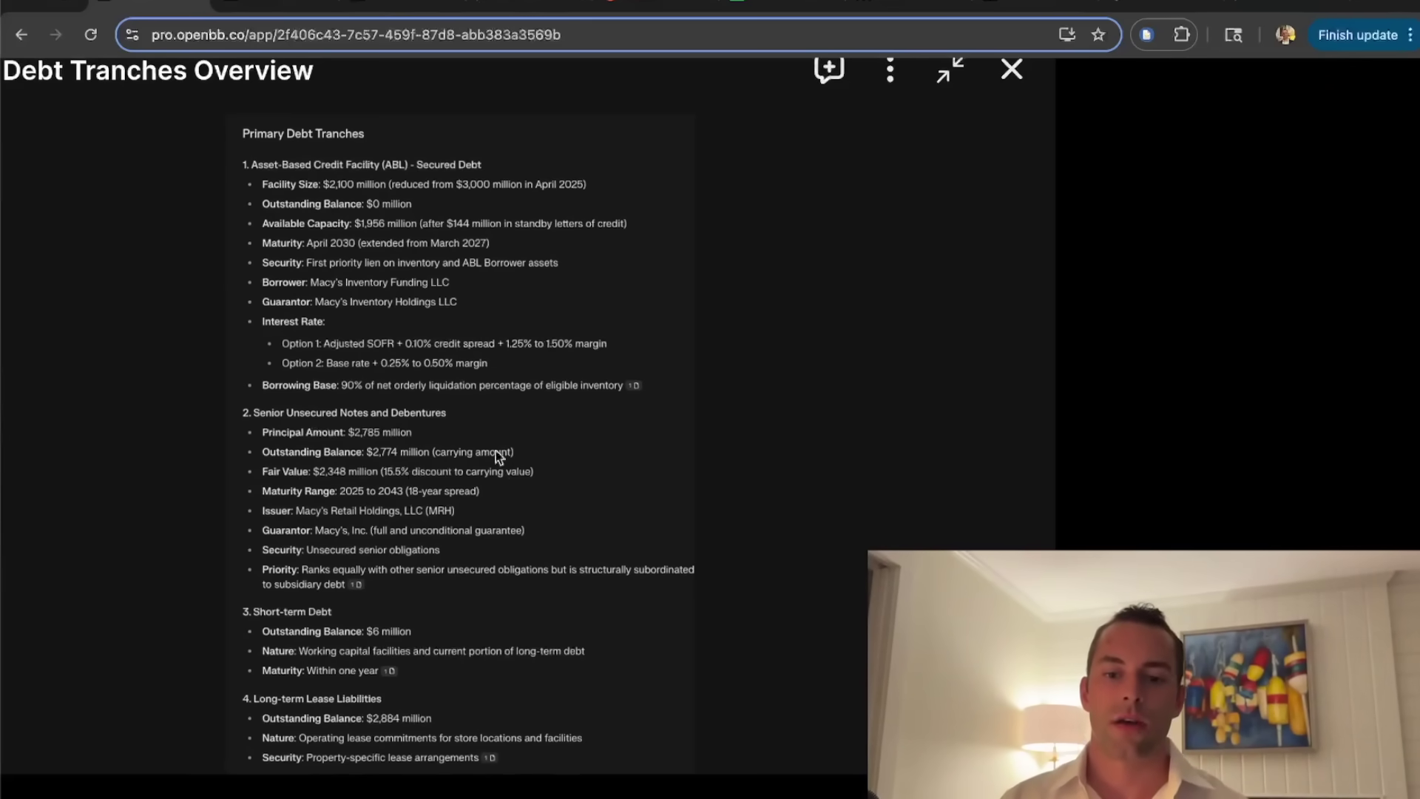
# Scroll through the Macy's unsecured asset widgets, then open the Apple Case Study dashboard.
pyautogui.scroll(-3, 340, 627)
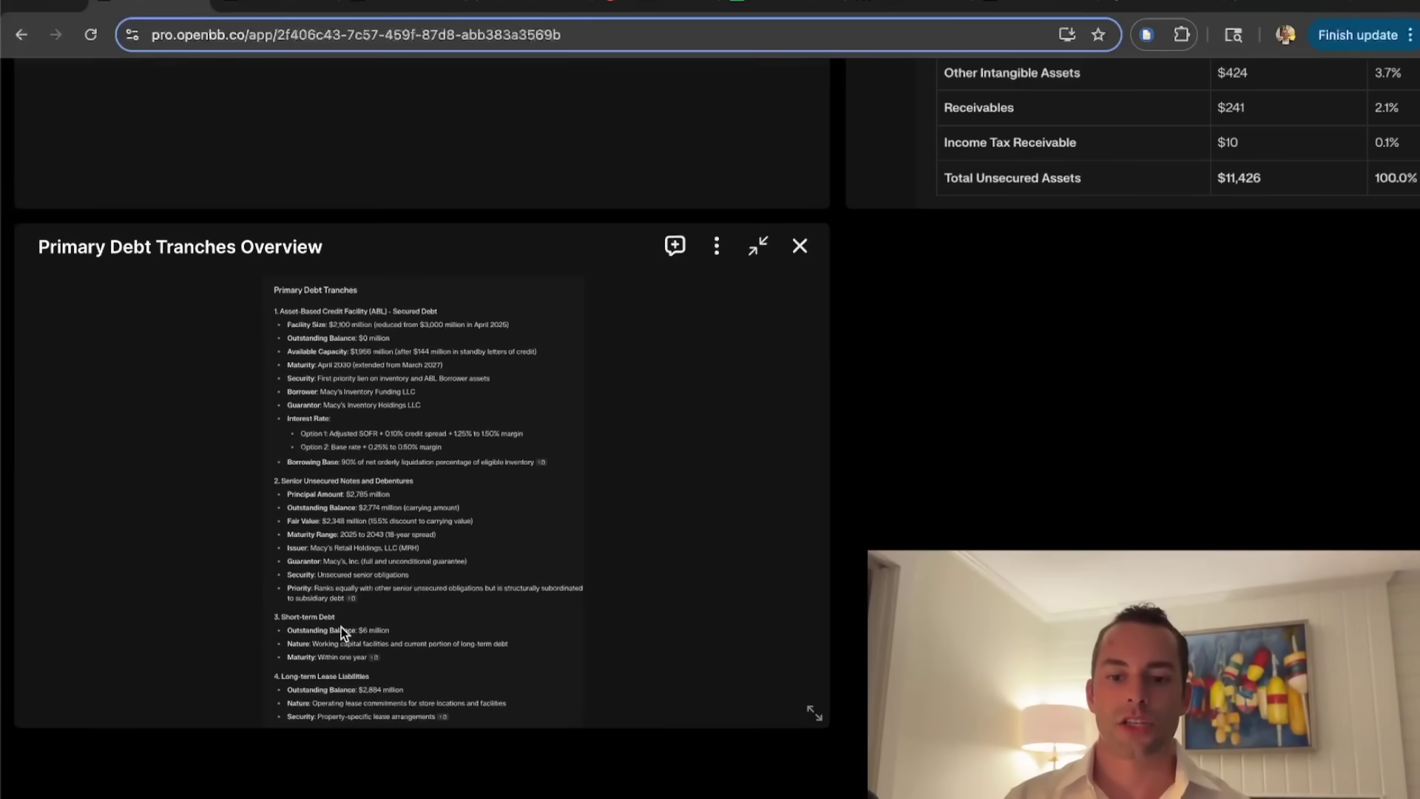
pyautogui.scroll(3, 473, 636)
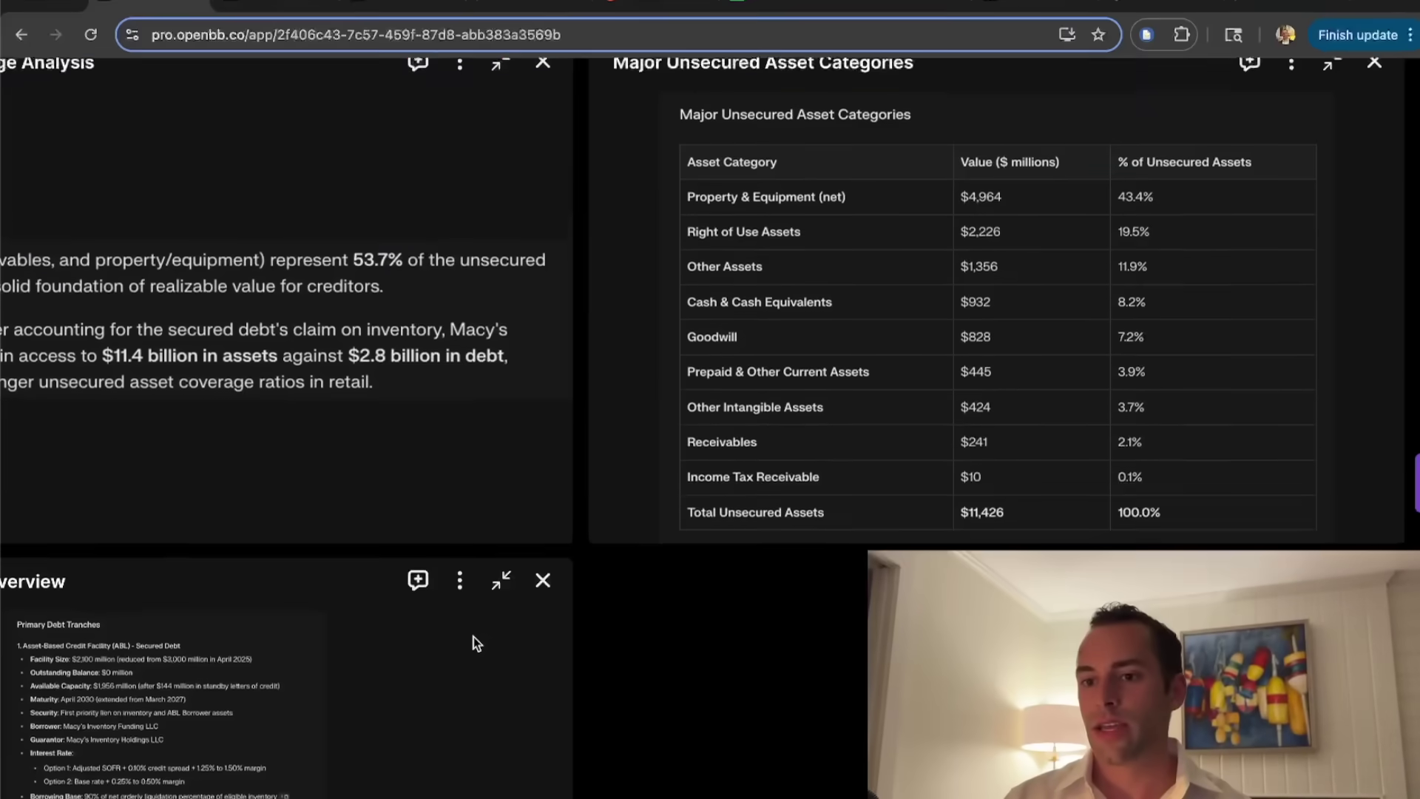
pyautogui.scroll(3, 473, 636)
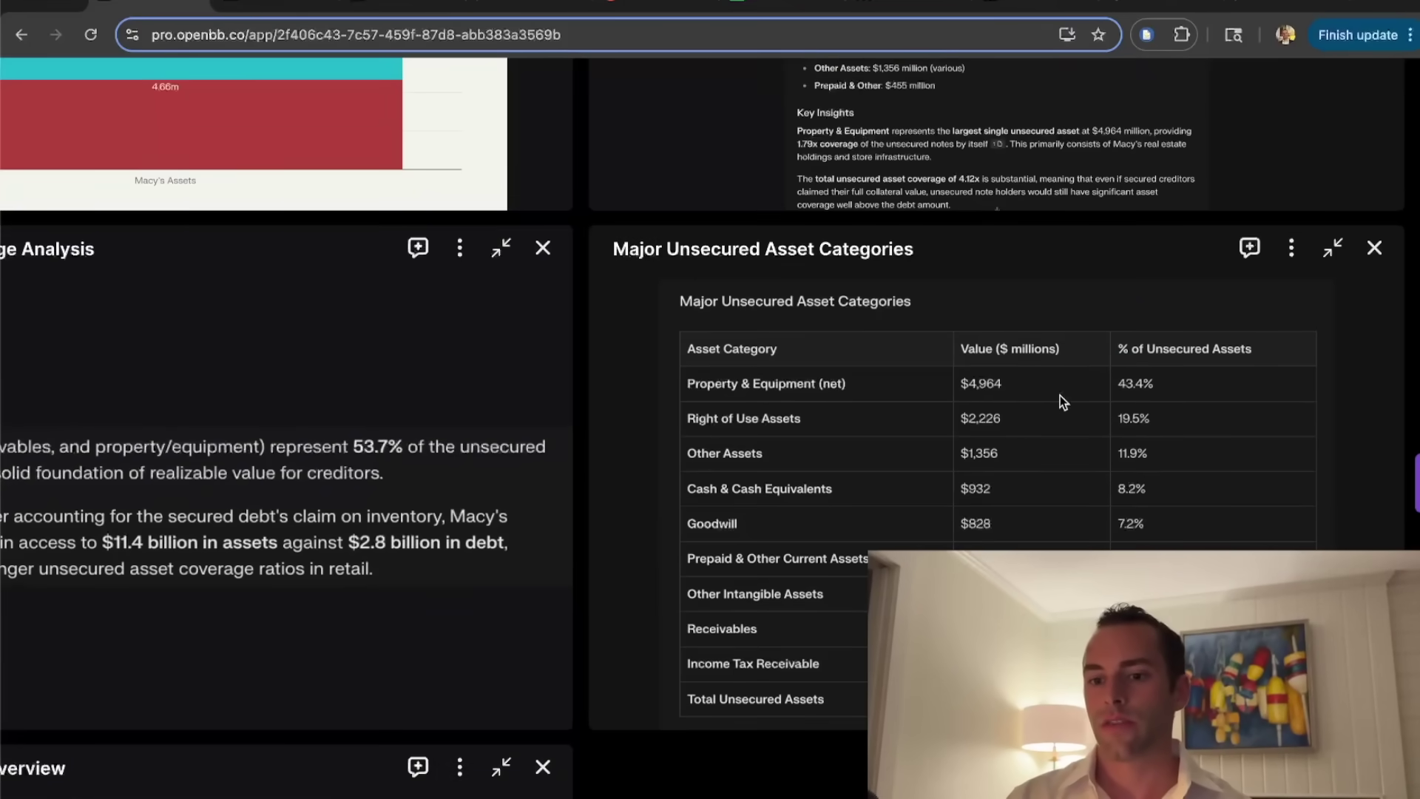
pyautogui.hscroll(1, 1122, 438)
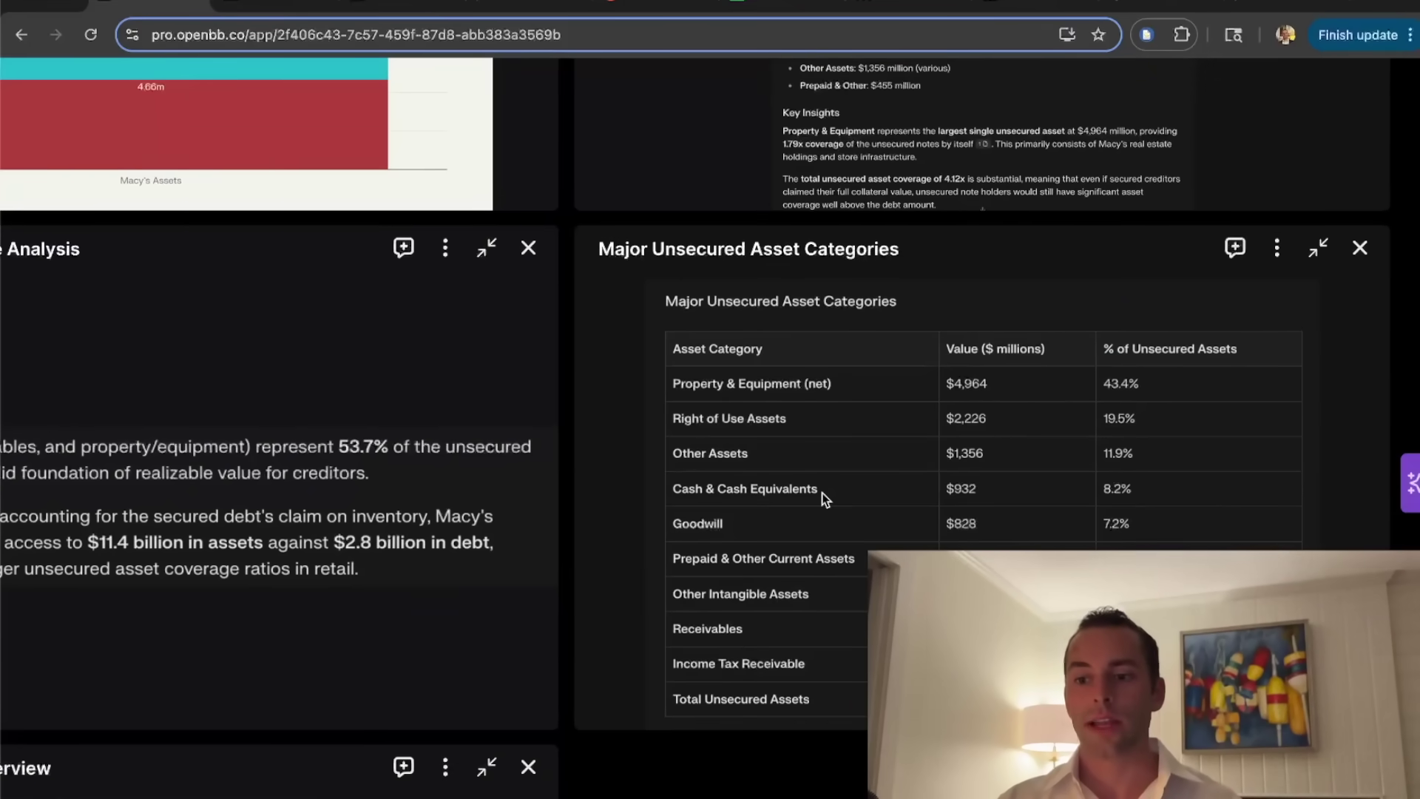
pyautogui.scroll(1, 663, 485)
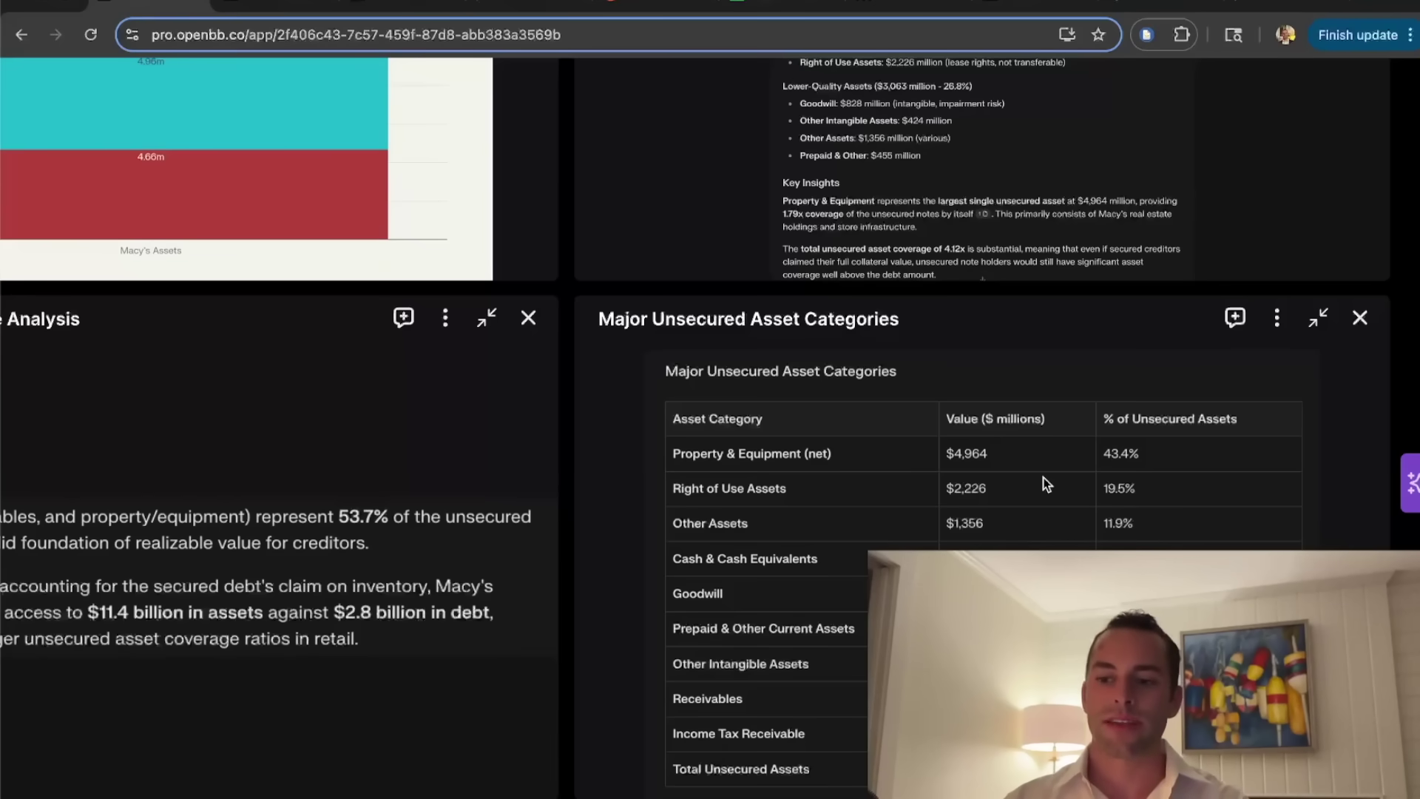
pyautogui.scroll(-1, 997, 351)
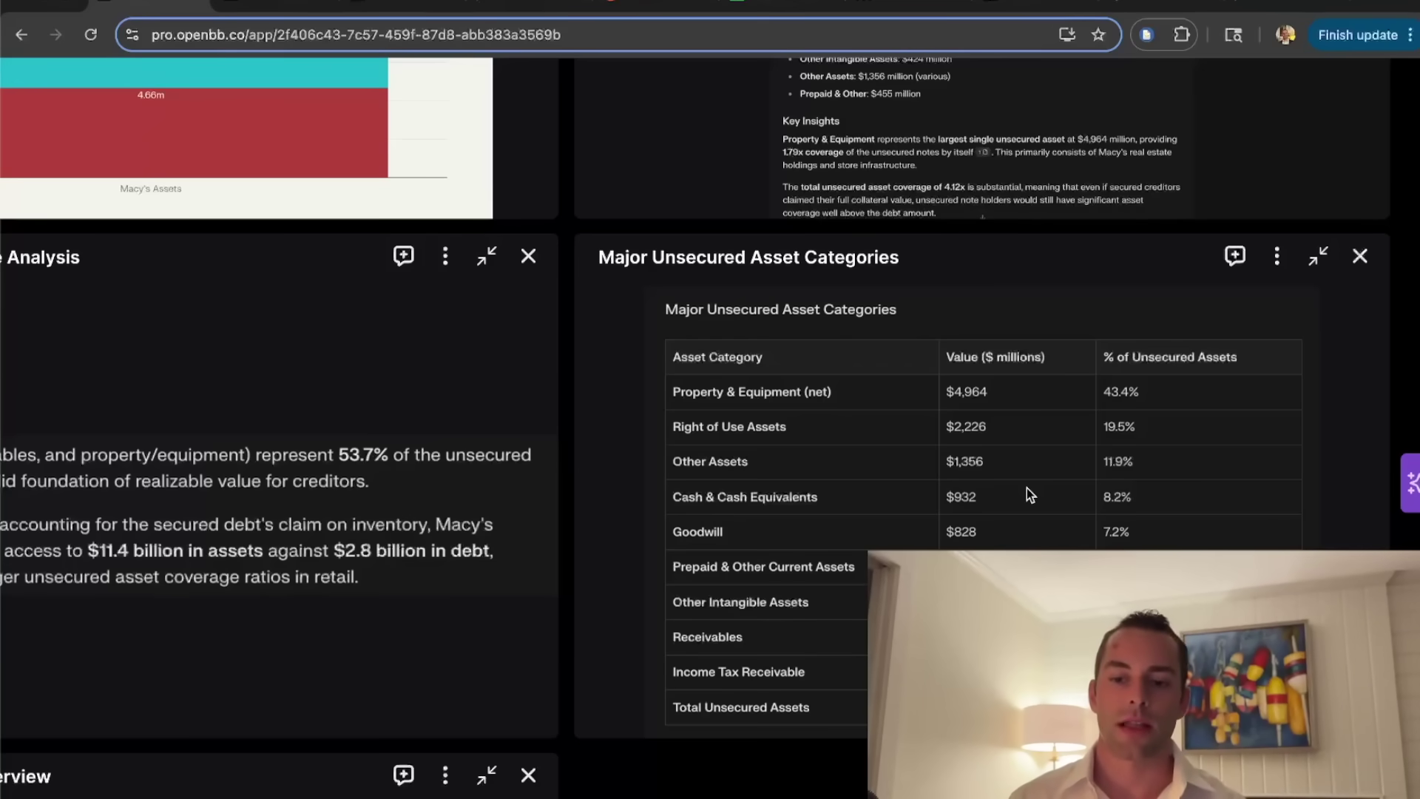
pyautogui.scroll(-5, 1027, 486)
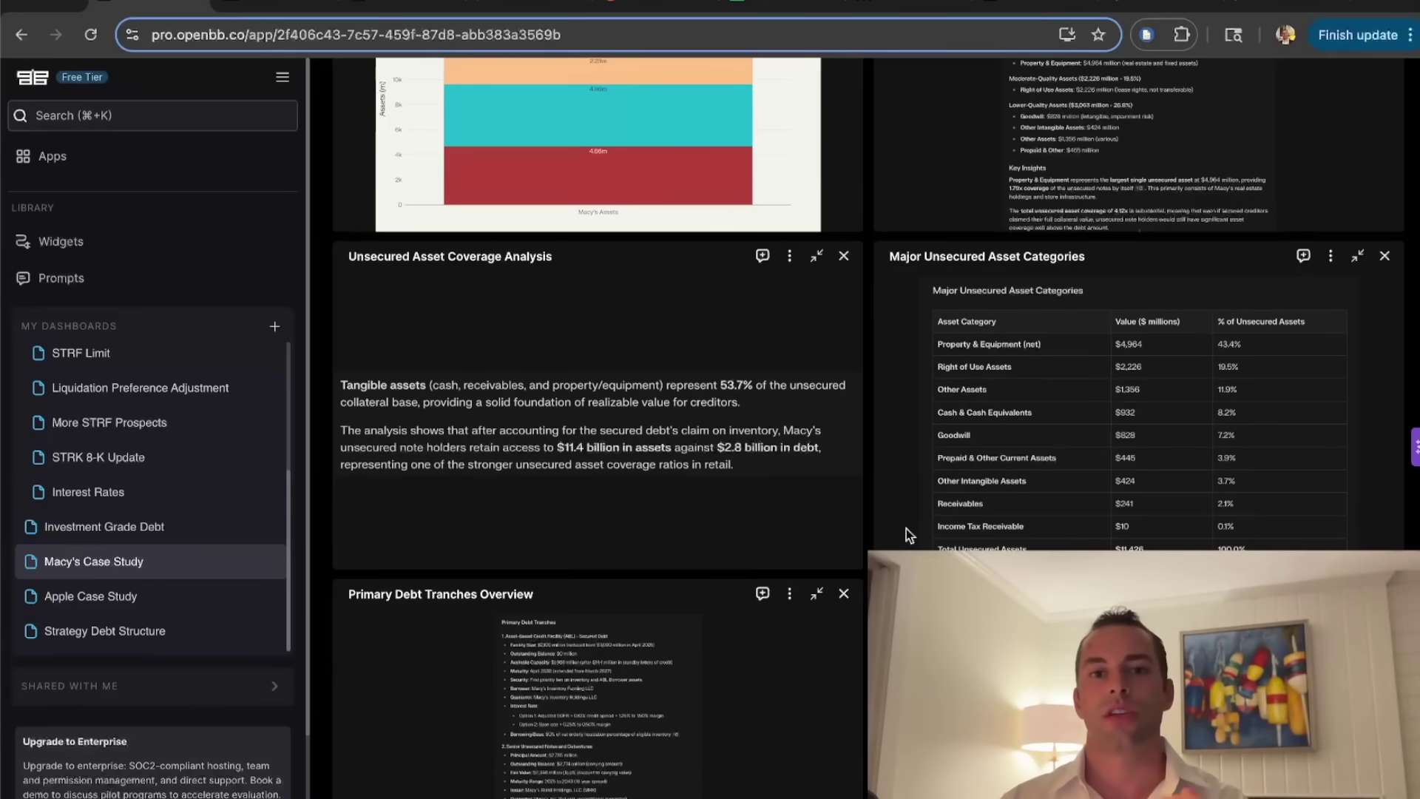
pyautogui.click(50, 596)
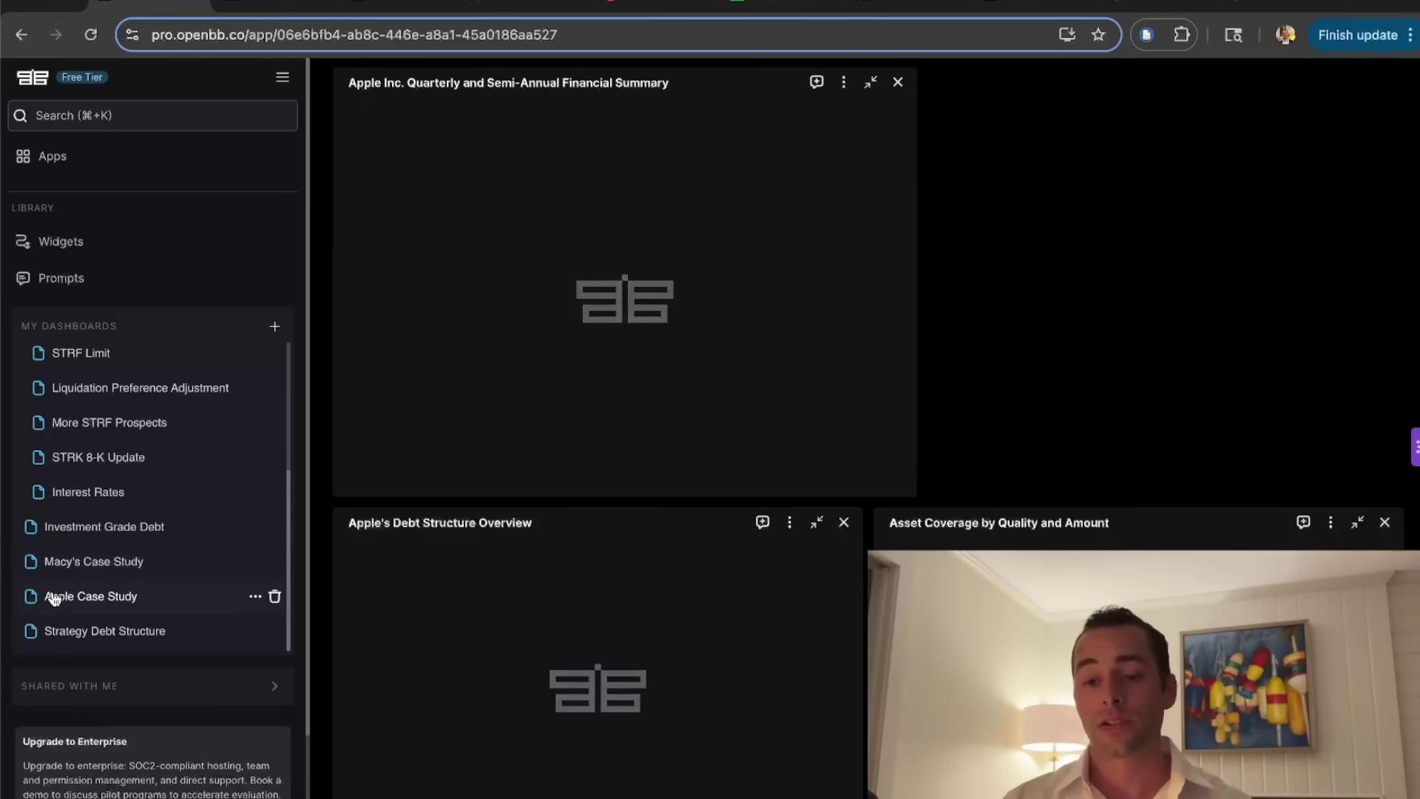
pyautogui.scroll(-3, 507, 508)
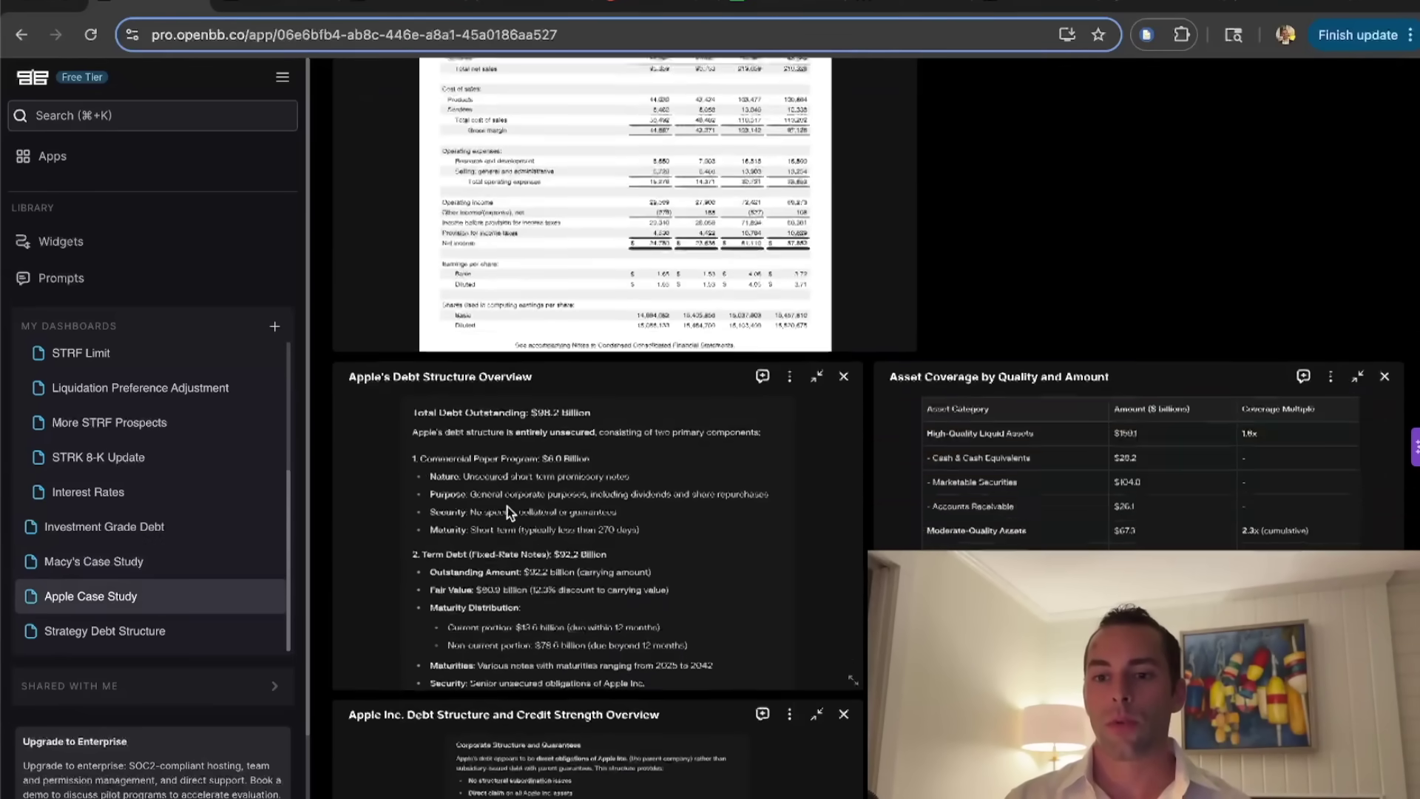
pyautogui.scroll(3, 742, 392)
pyautogui.scroll(5, 781, 357)
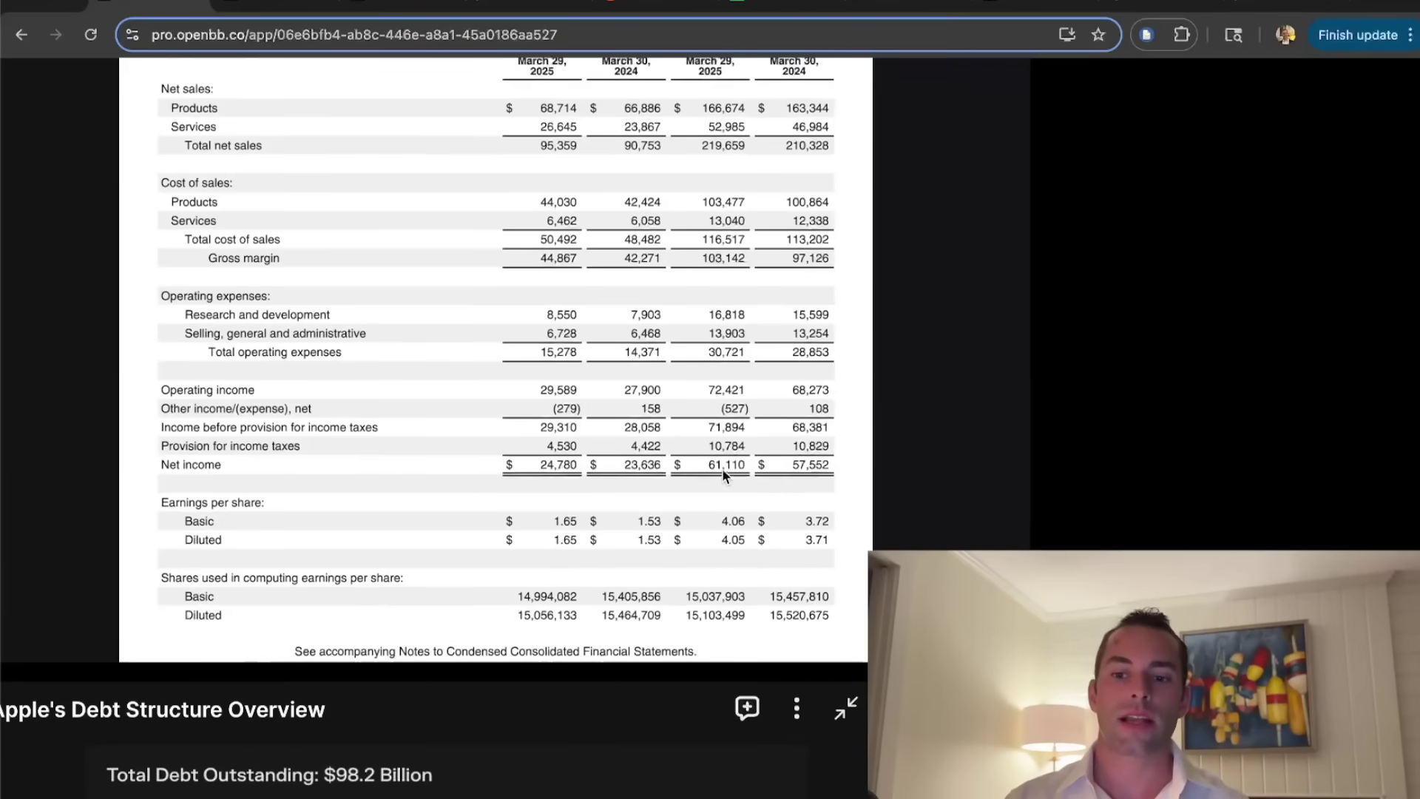
pyautogui.scroll(-5, 721, 468)
pyautogui.scroll(-3, 722, 469)
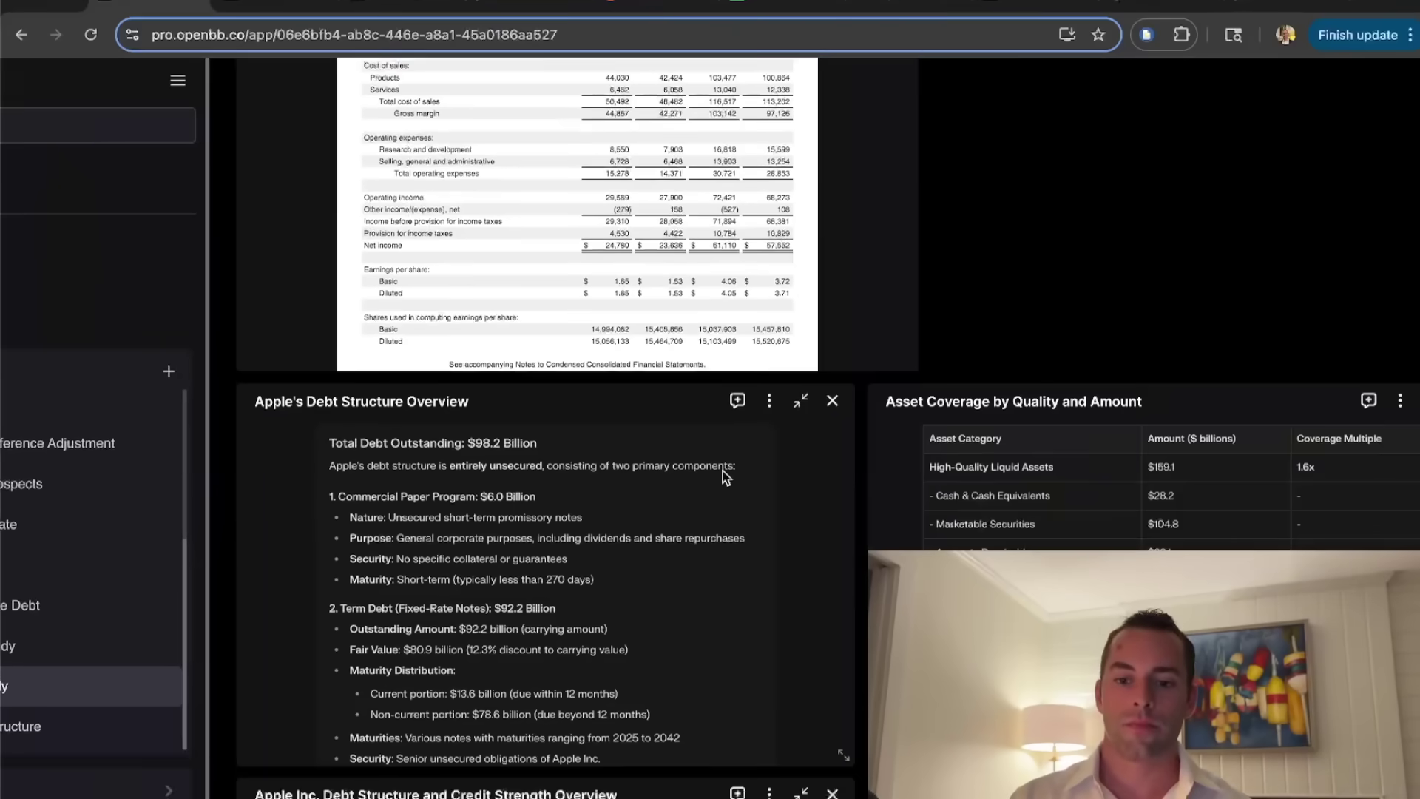
pyautogui.scroll(-6, 722, 470)
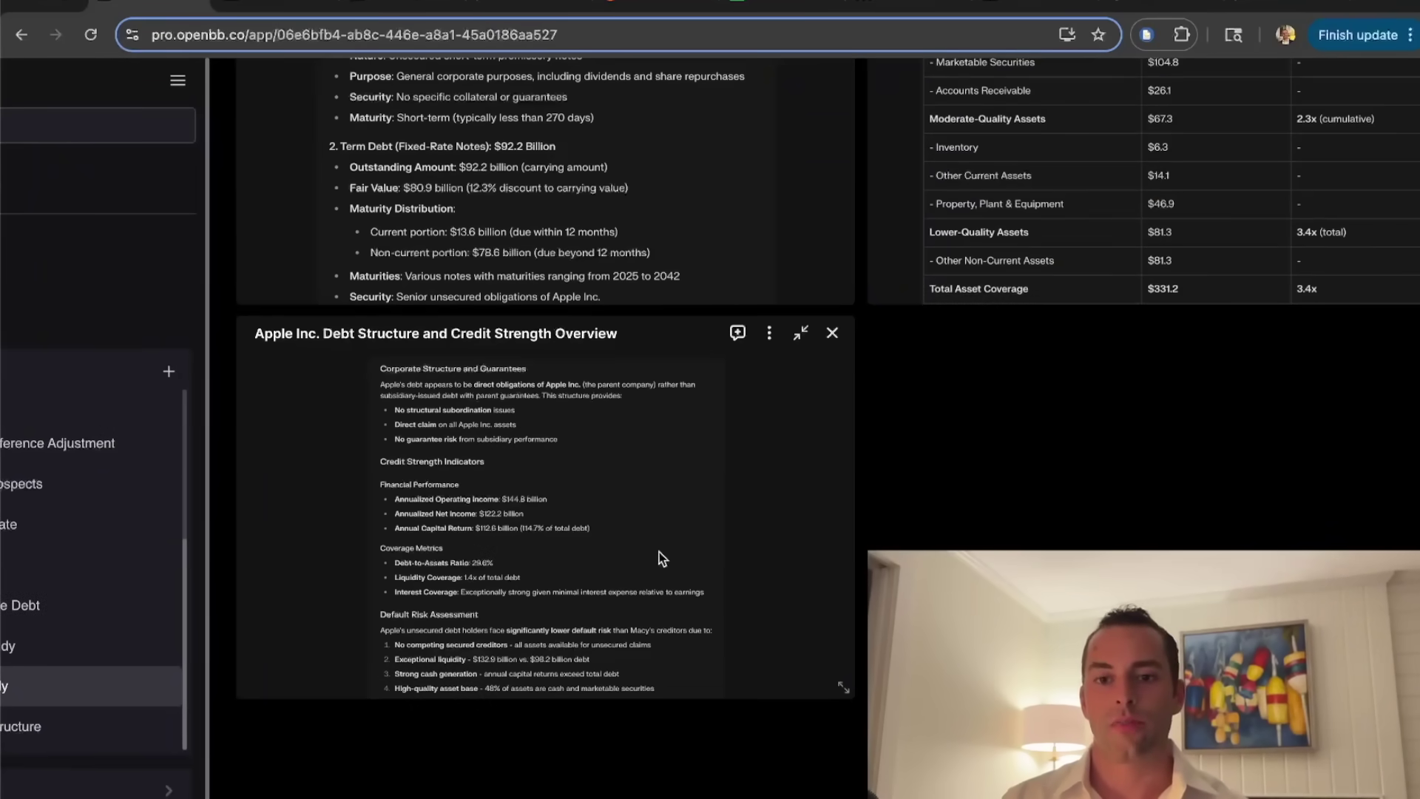
pyautogui.scroll(1, 661, 555)
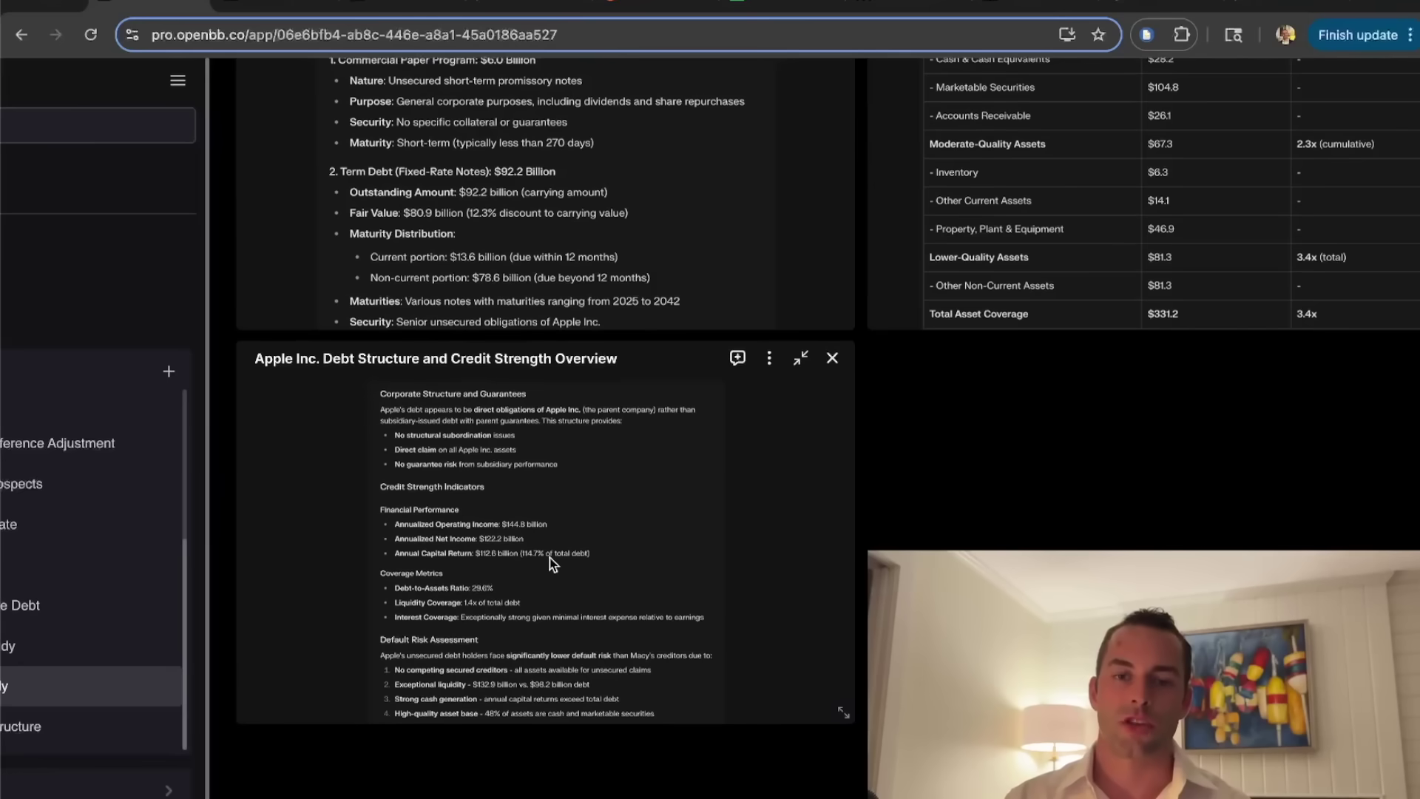
pyautogui.scroll(1, 551, 564)
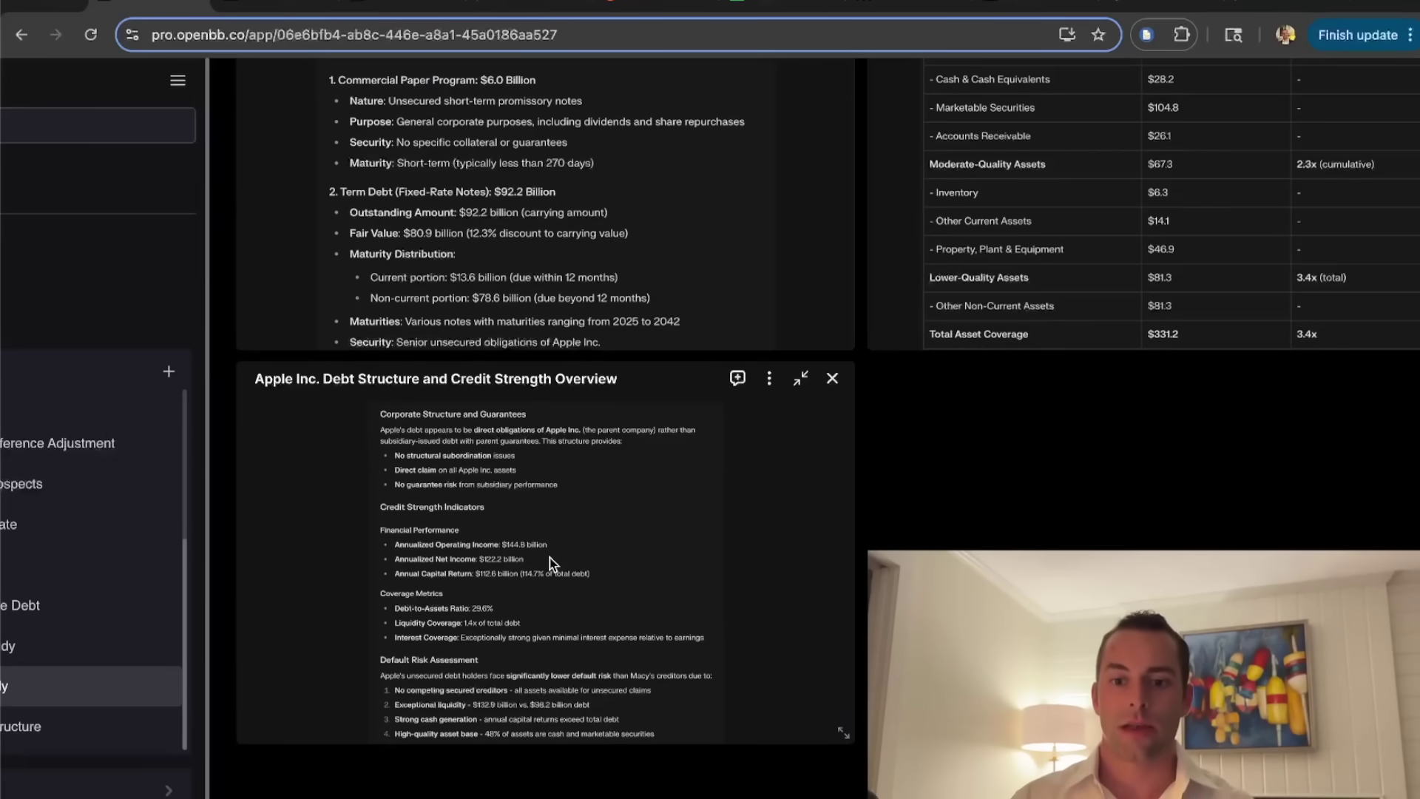
pyautogui.scroll(2, 552, 561)
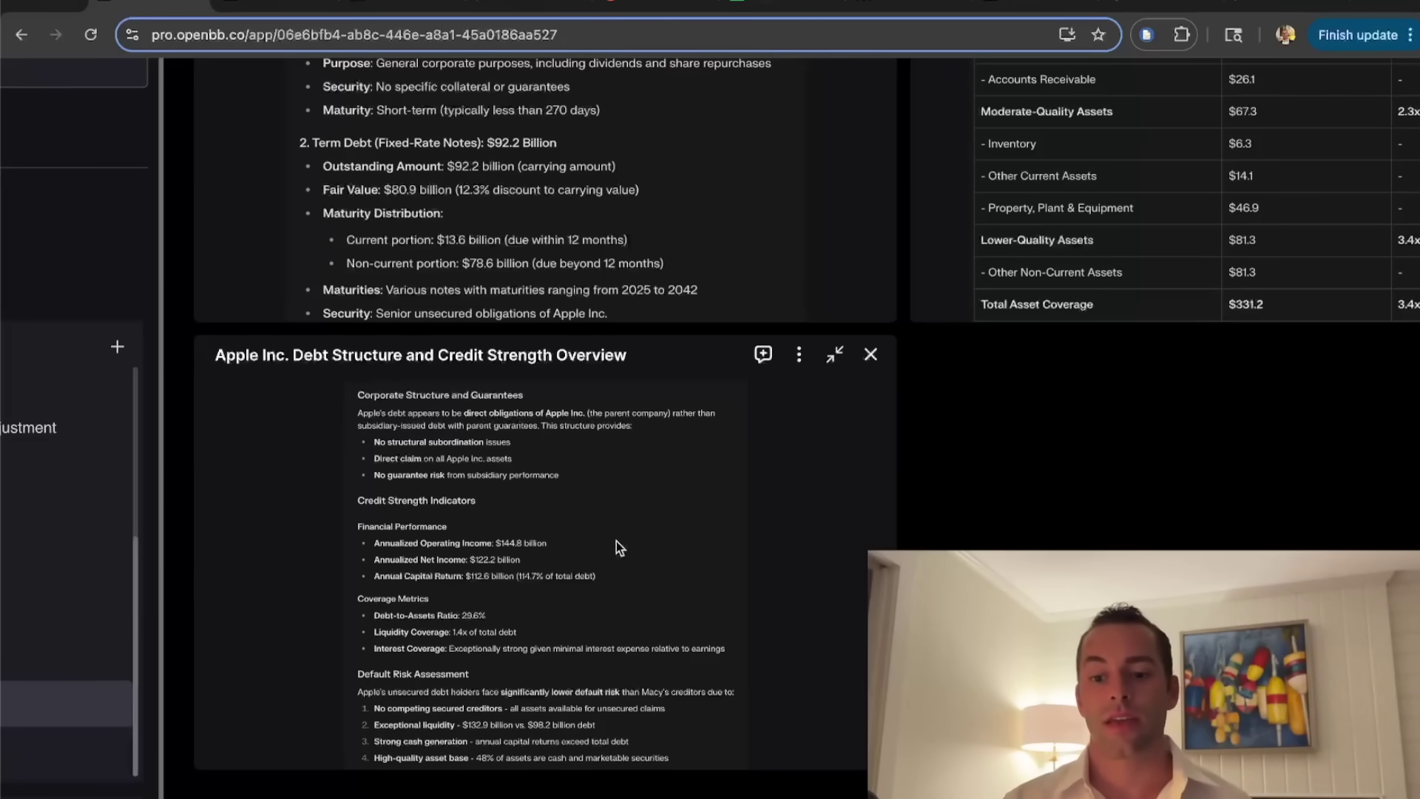
pyautogui.scroll(-5, 624, 560)
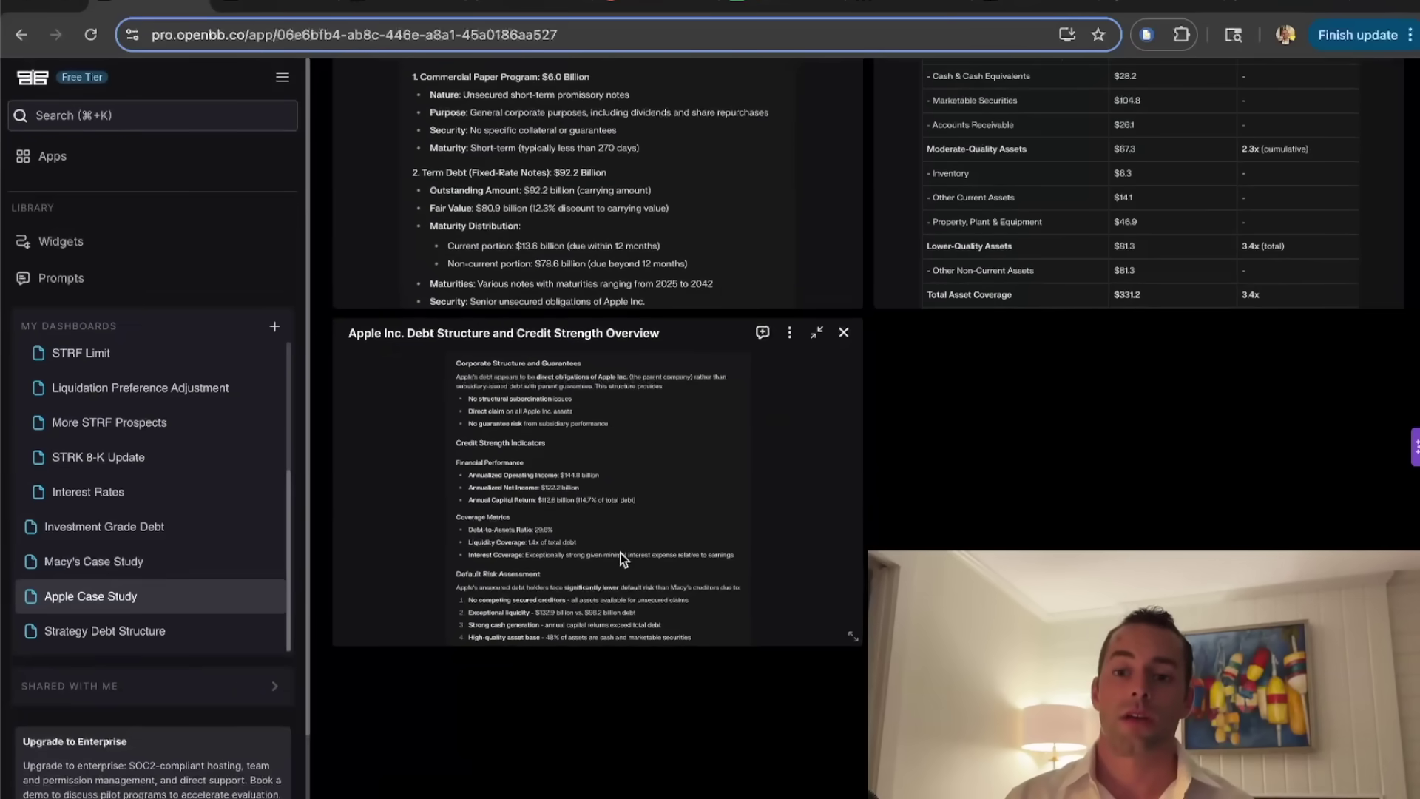
pyautogui.scroll(3, 623, 560)
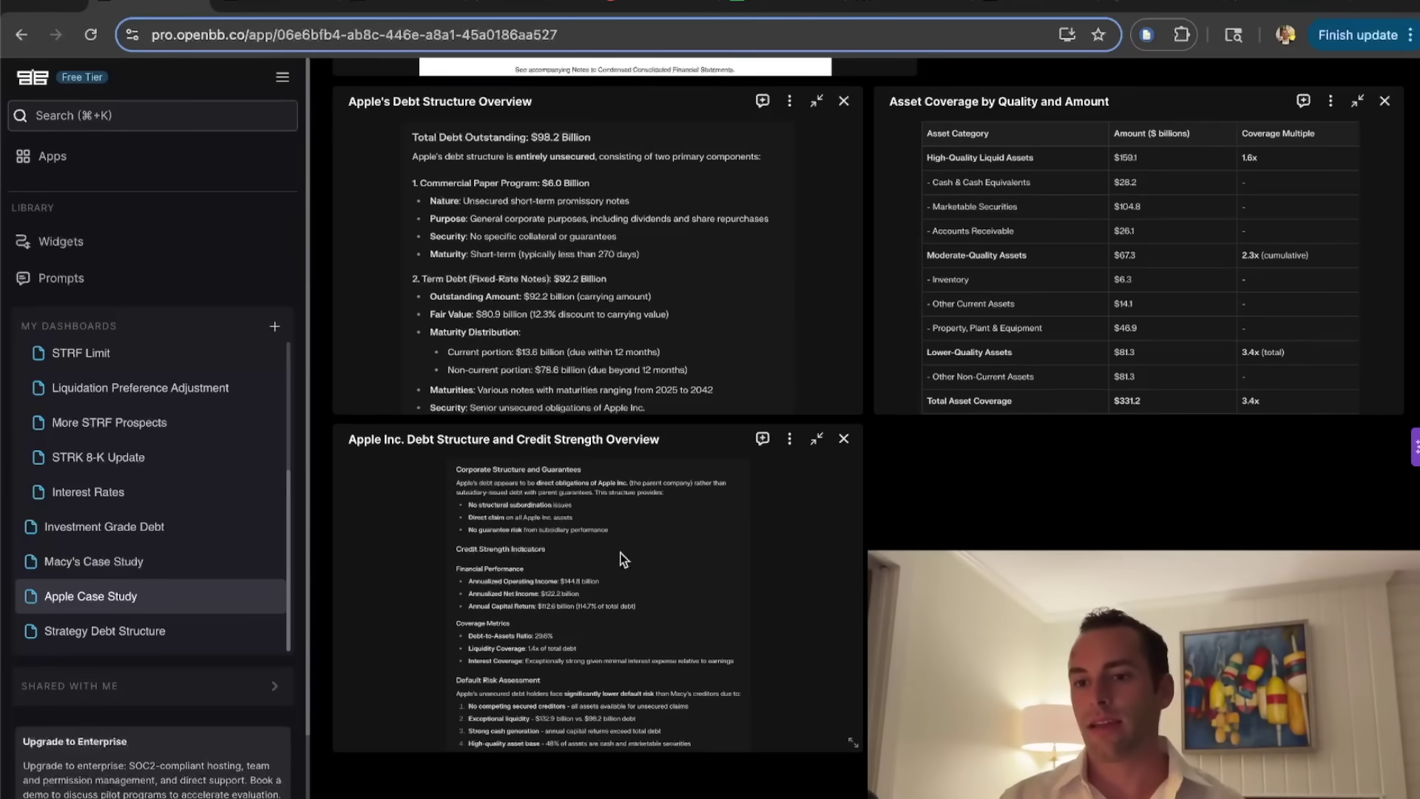
pyautogui.scroll(5, 623, 559)
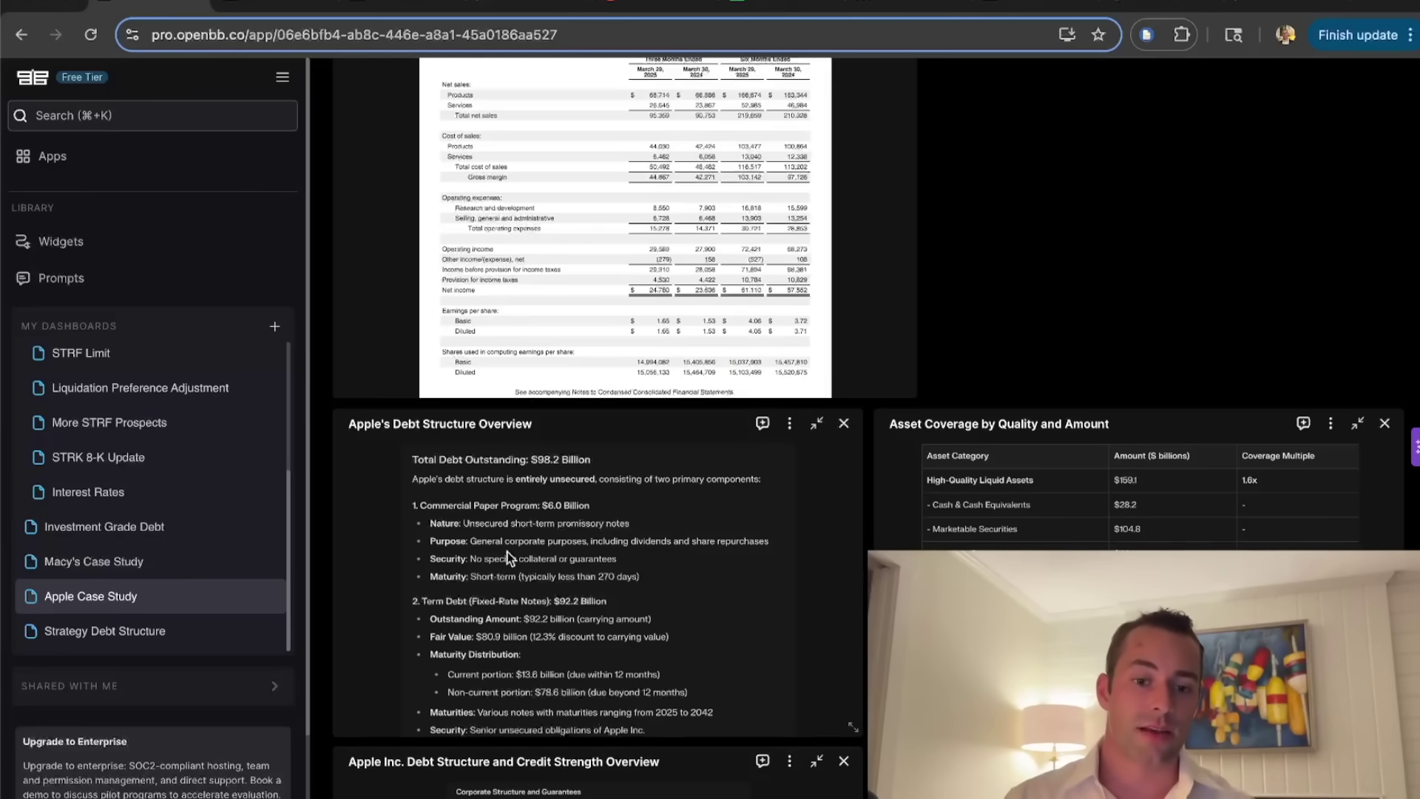
pyautogui.click(170, 643)
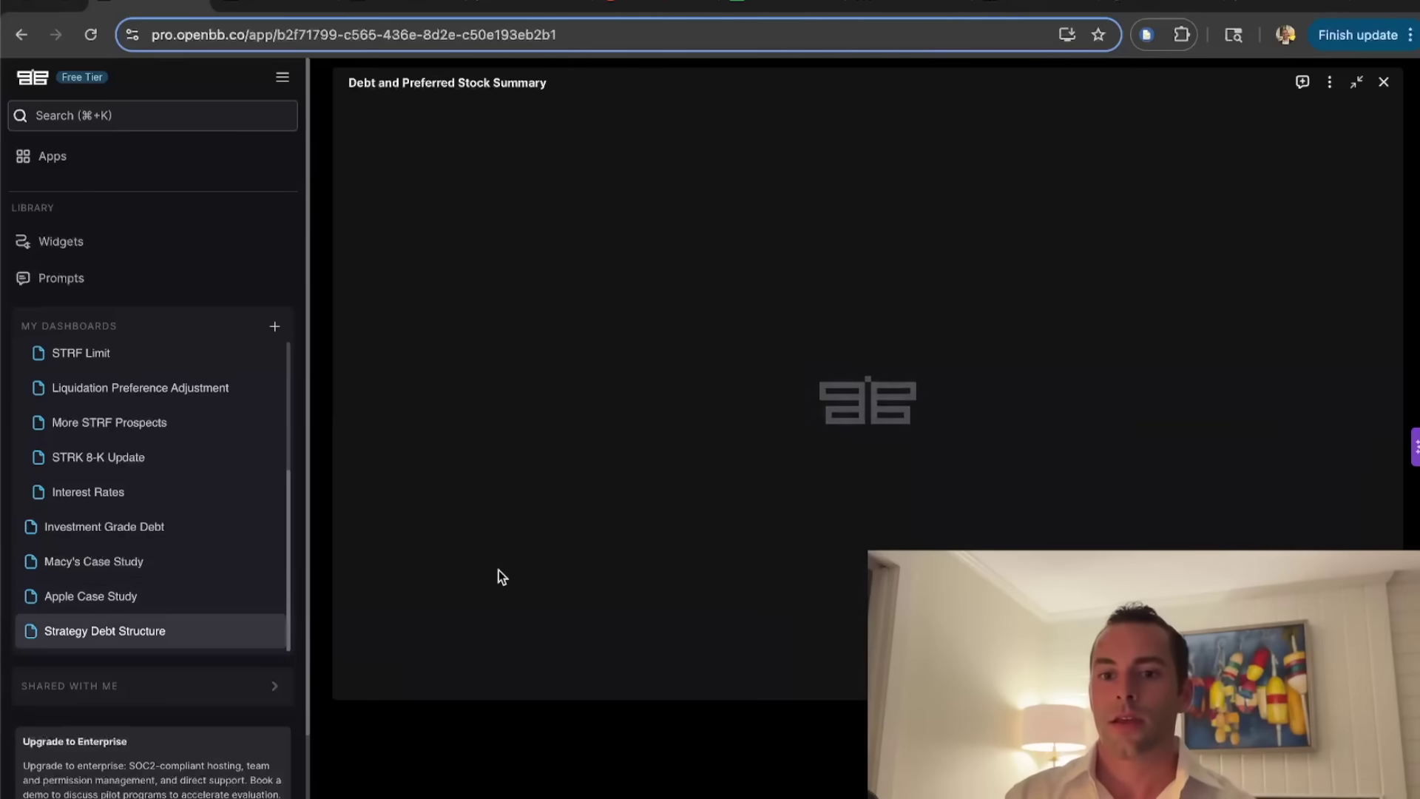